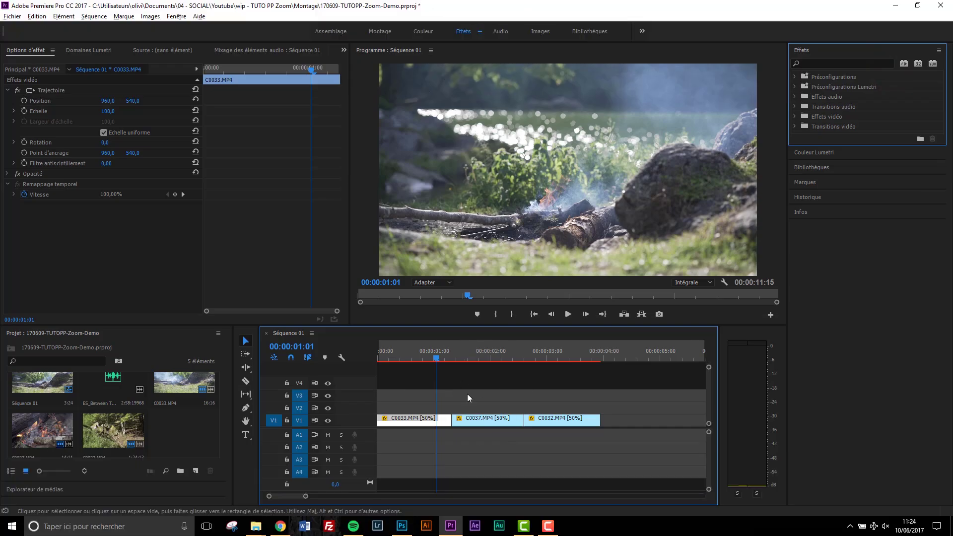
- Play the opening clips, park the playhead at 00:00:00:20, and select all three V1 clips
{"action": "key", "text": "space"}
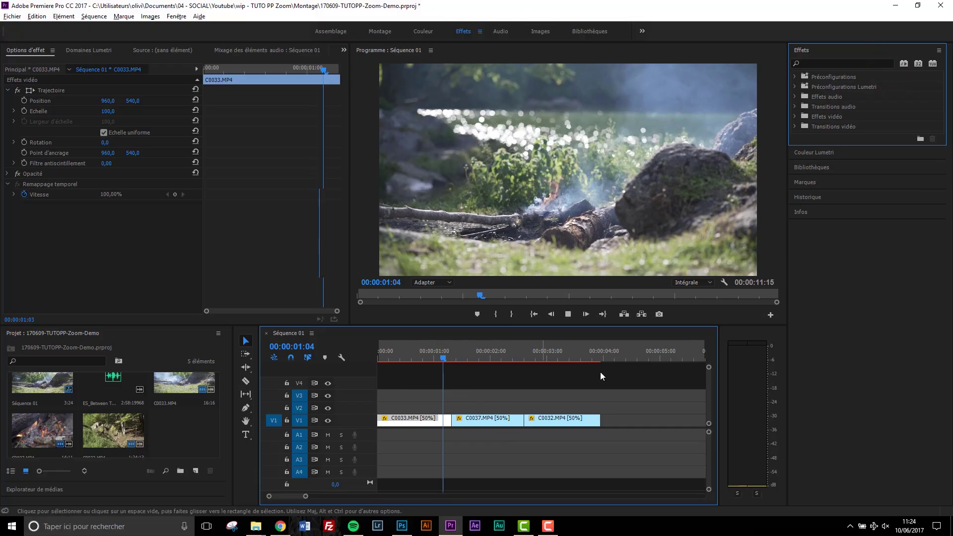
{"action": "left_click", "coordinate": [423, 351]}
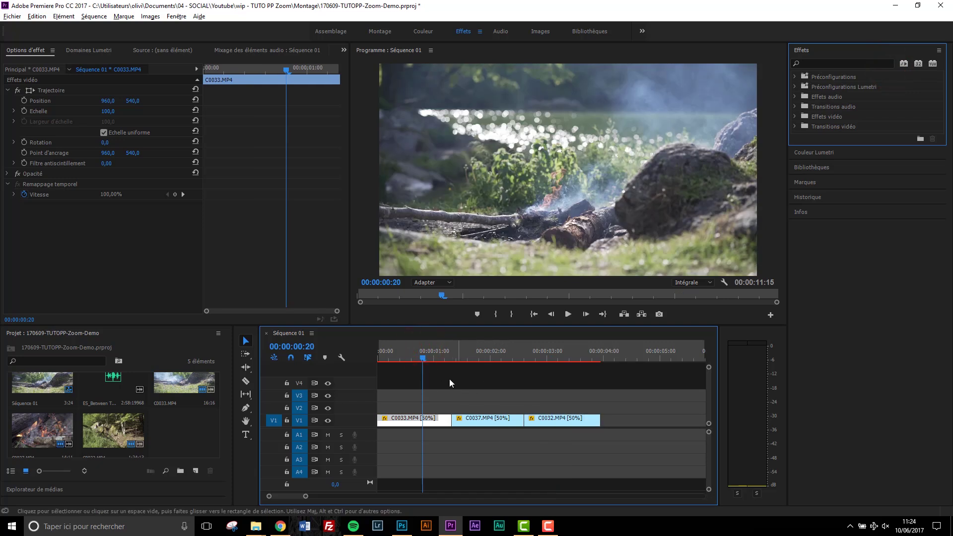
{"action": "left_click_drag", "start_coordinate": [436, 388], "coordinate": [554, 449]}
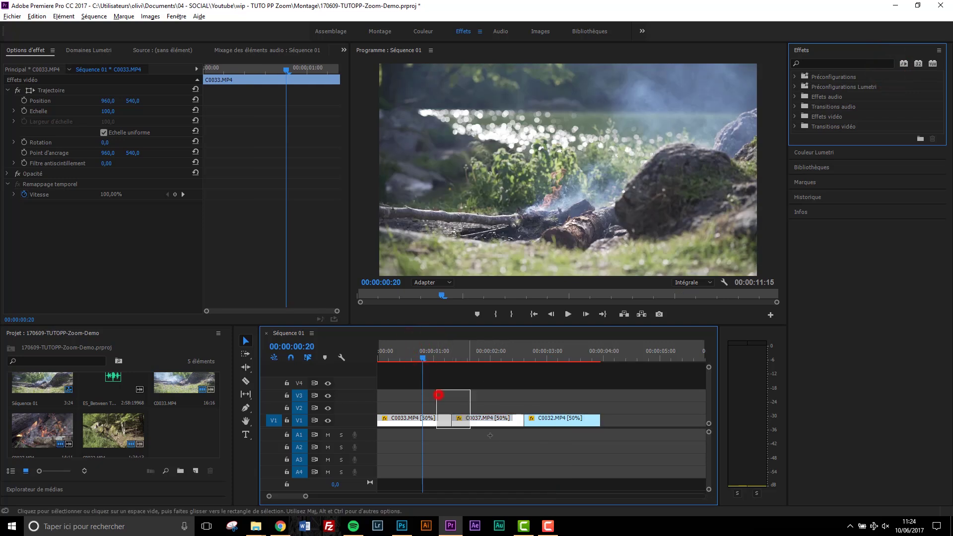
- Create a new 1920×1080 Calque d'effets adjustment layer in the Project panel
{"action": "left_click", "coordinate": [477, 385]}
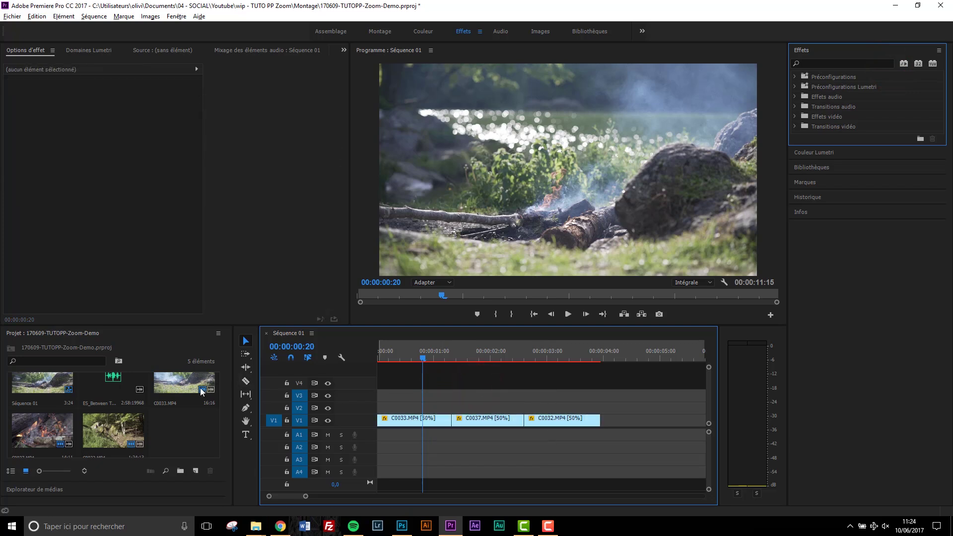
{"action": "left_click", "coordinate": [194, 475]}
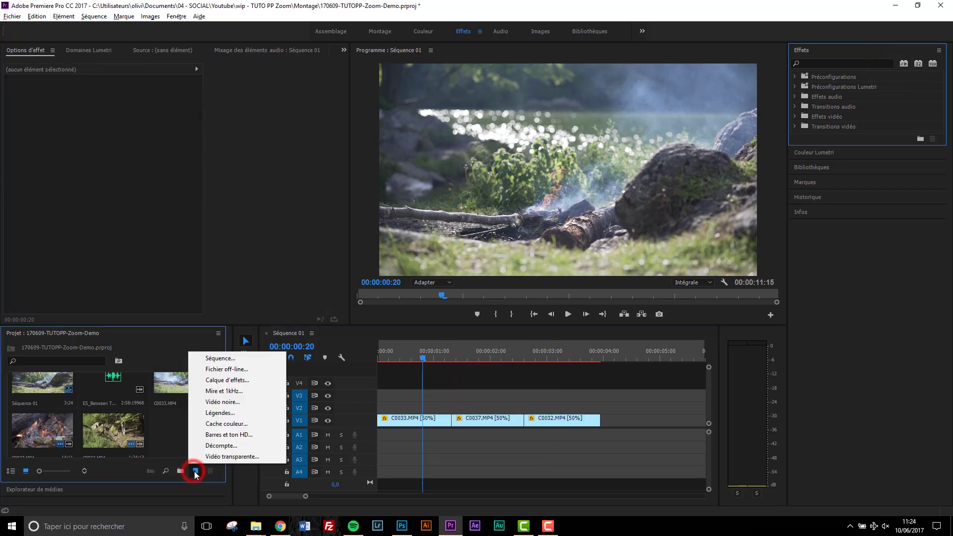
{"action": "left_click", "coordinate": [234, 380]}
{"action": "left_click", "coordinate": [496, 299]}
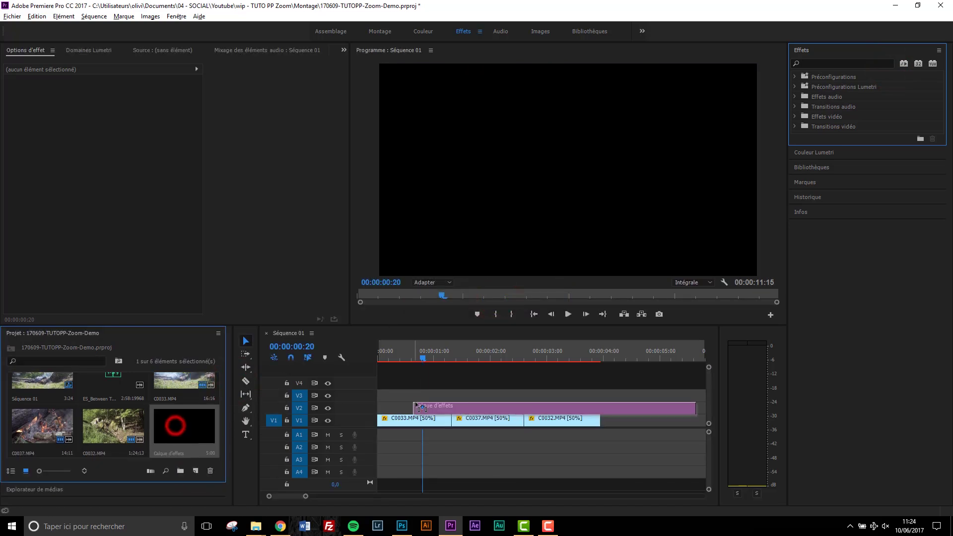
- Place the adjustment layer on V2 and trim it to about one second around the first cut
{"action": "left_click_drag", "start_coordinate": [176, 429], "coordinate": [399, 407]}
{"action": "left_click_drag", "start_coordinate": [676, 406], "coordinate": [487, 405]}
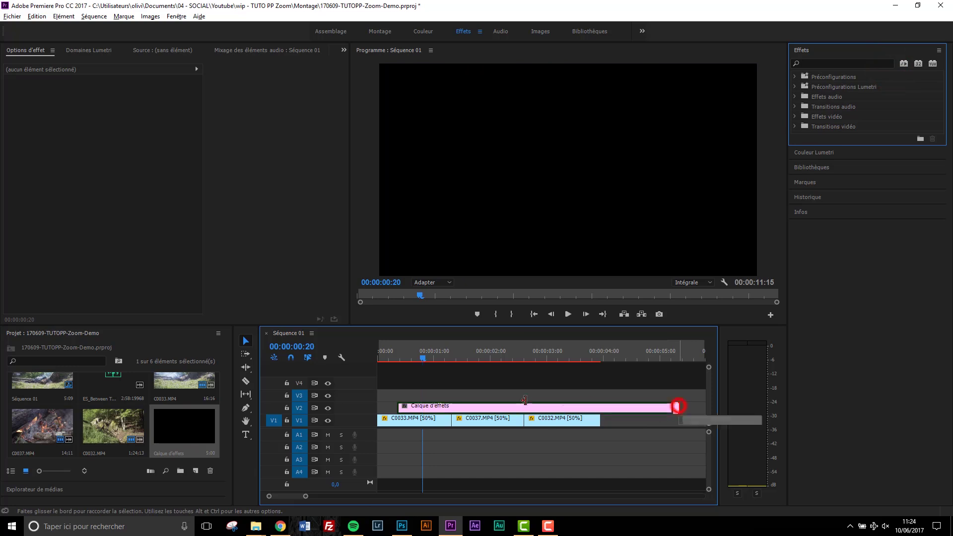
{"action": "left_click_drag", "start_coordinate": [397, 407], "coordinate": [422, 407]}
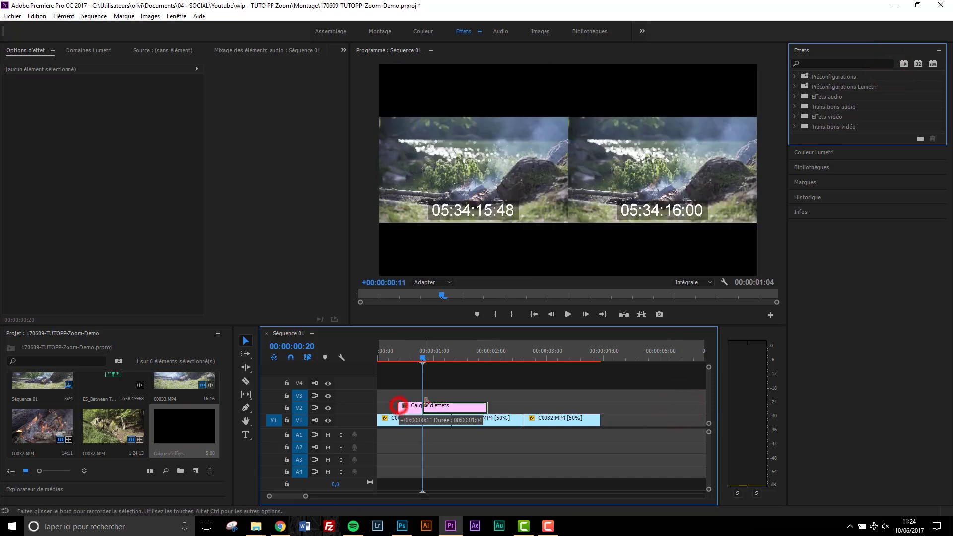
{"action": "left_click_drag", "start_coordinate": [486, 410], "coordinate": [482, 409]}
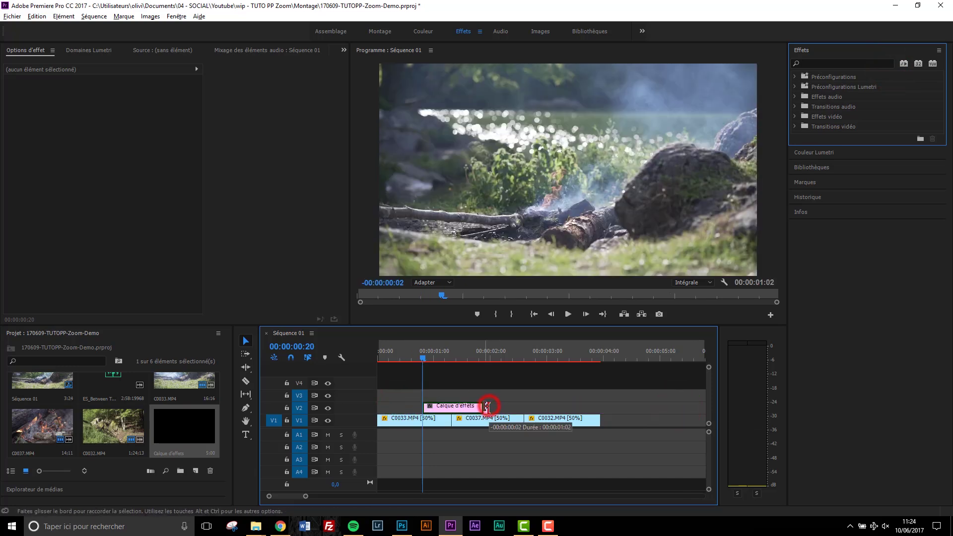
- Copy the V2 adjustment layer and paste the copy onto track V3
{"action": "left_click", "coordinate": [447, 407]}
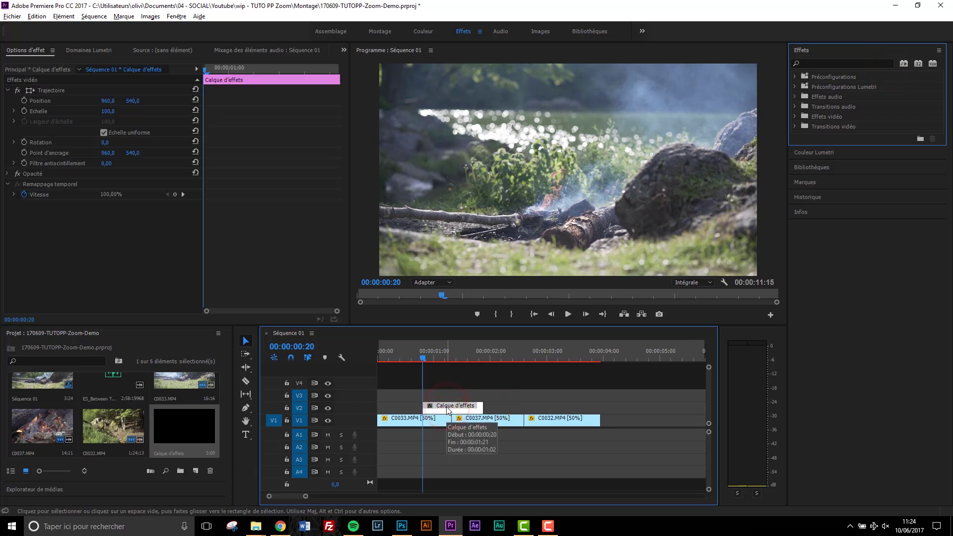
{"action": "key", "text": "ctrl+c"}
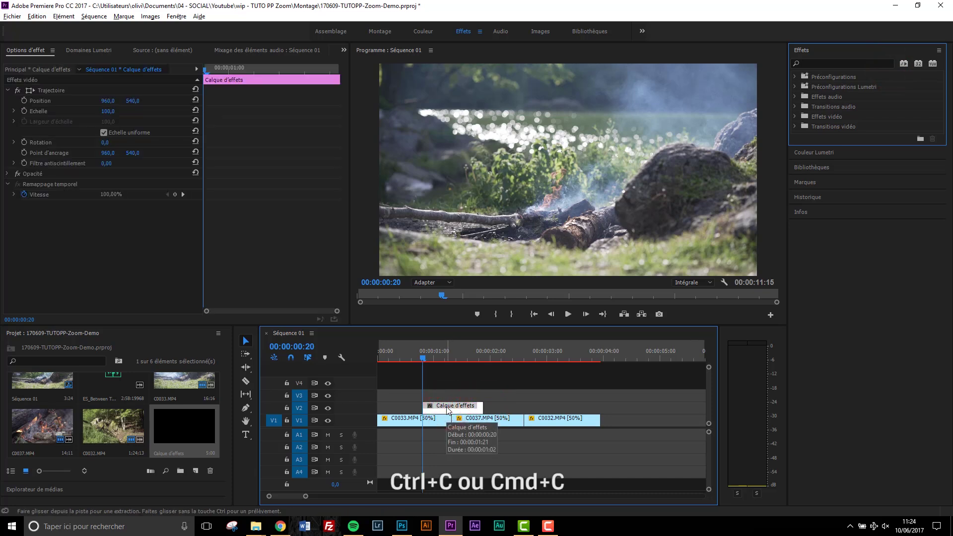
{"action": "left_click", "coordinate": [298, 421]}
{"action": "left_click", "coordinate": [293, 406]}
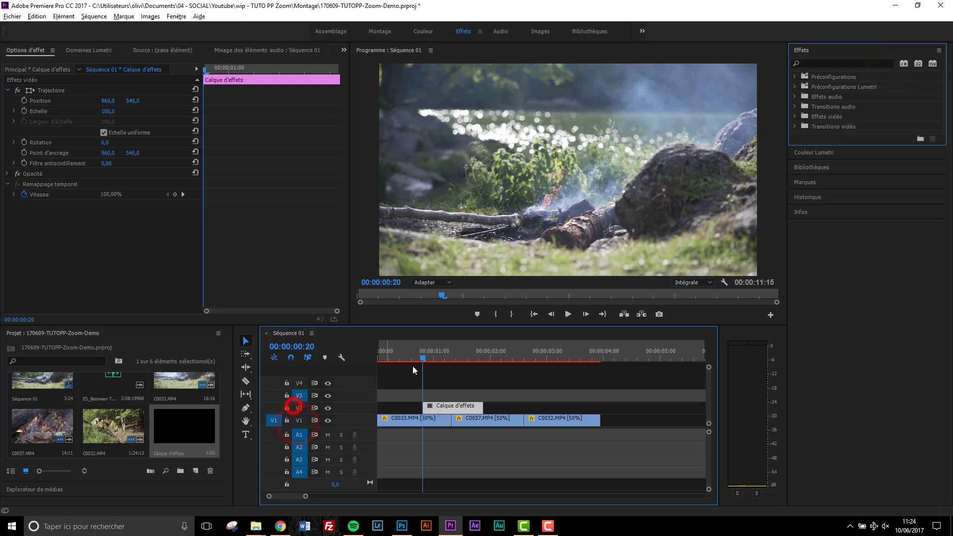
{"action": "left_click_drag", "start_coordinate": [435, 352], "coordinate": [422, 353]}
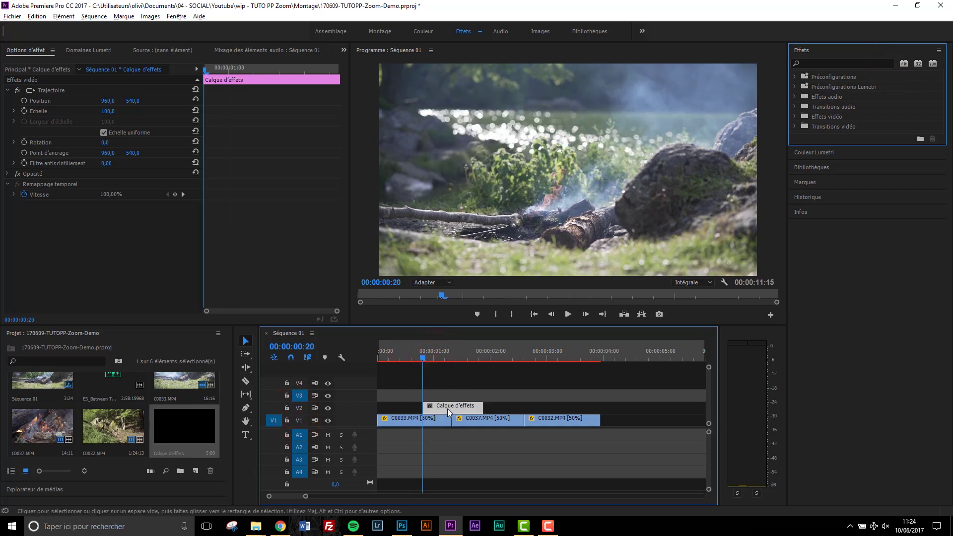
{"action": "key", "text": "ctrl+v"}
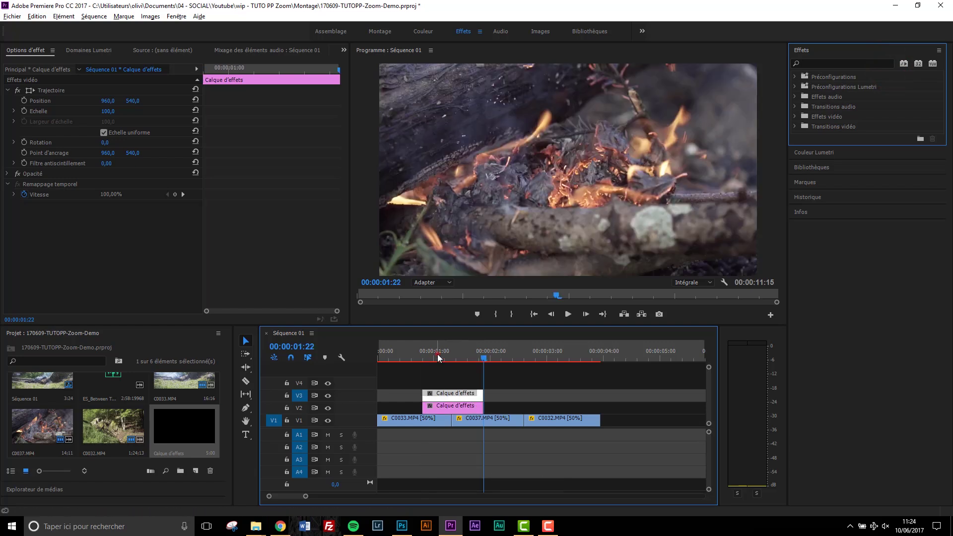
- Trim the V2 adjustment layer to start at the cut into C0037
{"action": "left_click", "coordinate": [436, 353]}
{"action": "left_click_drag", "start_coordinate": [418, 406], "coordinate": [453, 406]}
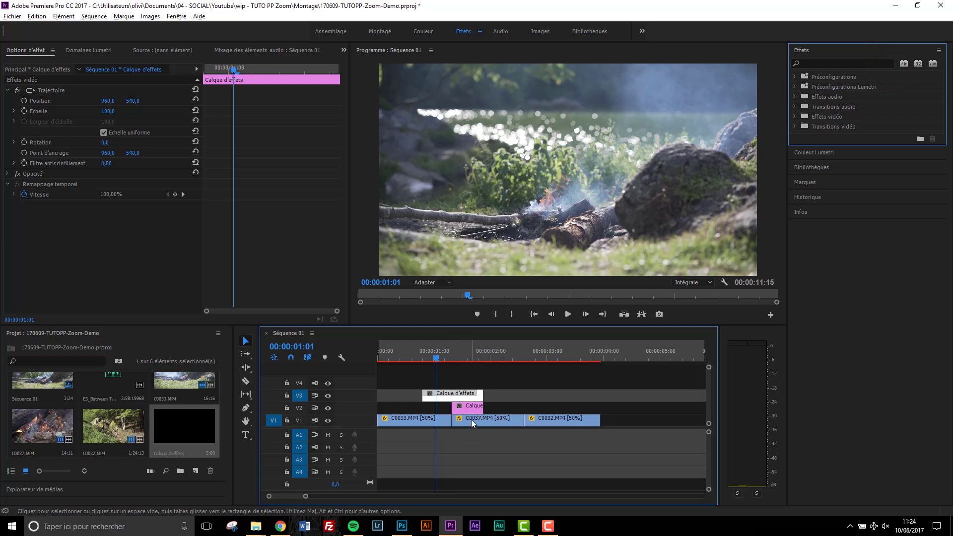
{"action": "left_click", "coordinate": [470, 421]}
{"action": "left_click", "coordinate": [463, 406]}
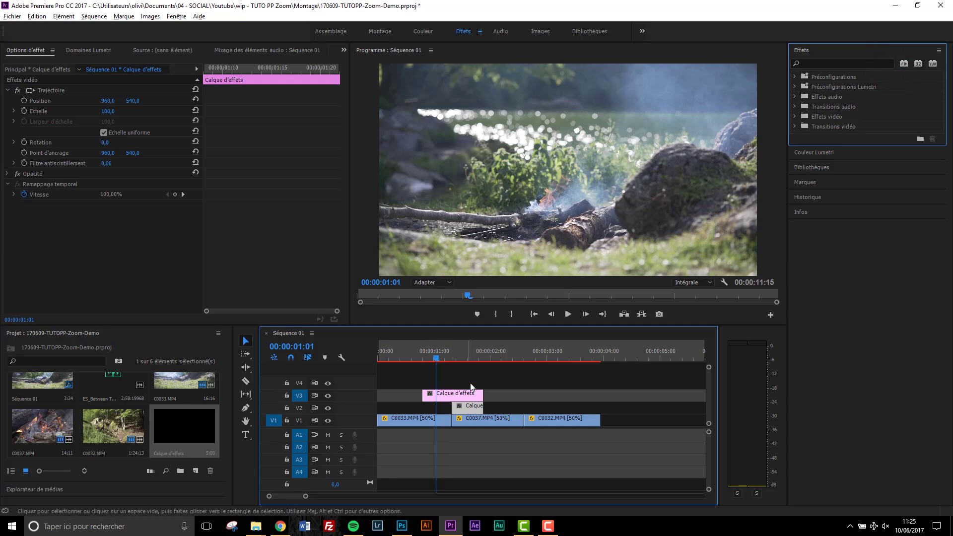
{"action": "left_click", "coordinate": [448, 360]}
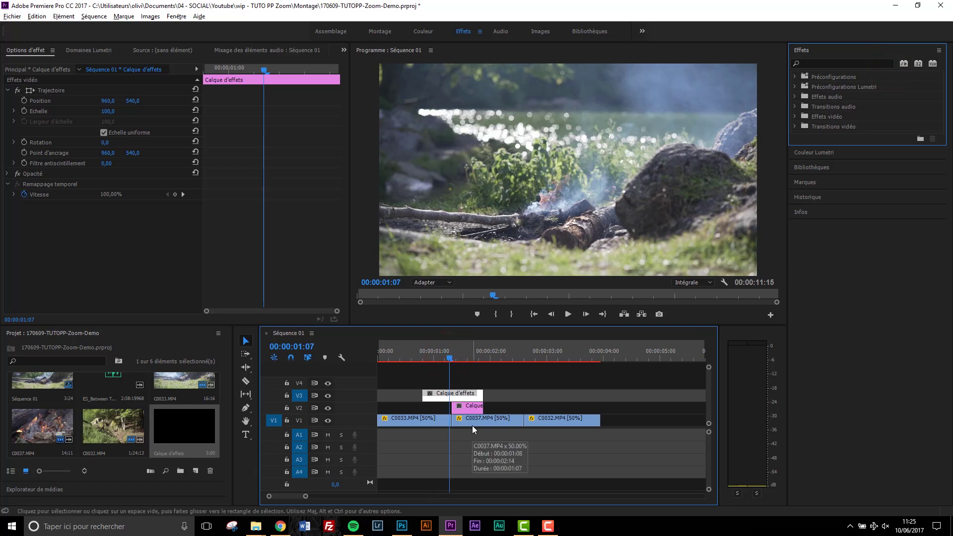
- Drop the Multiplication effect on the V2 adjustment layer and set its Nombre to 3
{"action": "left_click", "coordinate": [843, 63]}
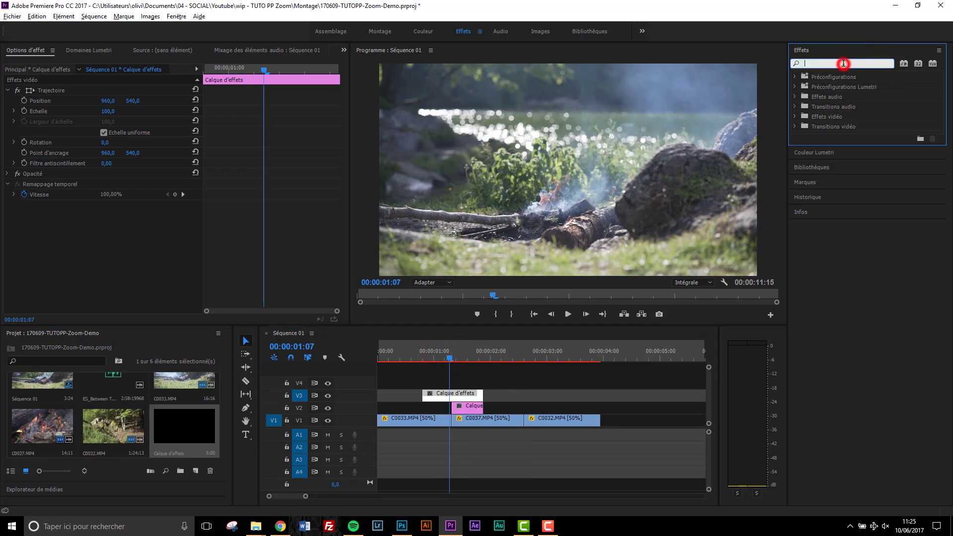
{"action": "type", "text": "mul"}
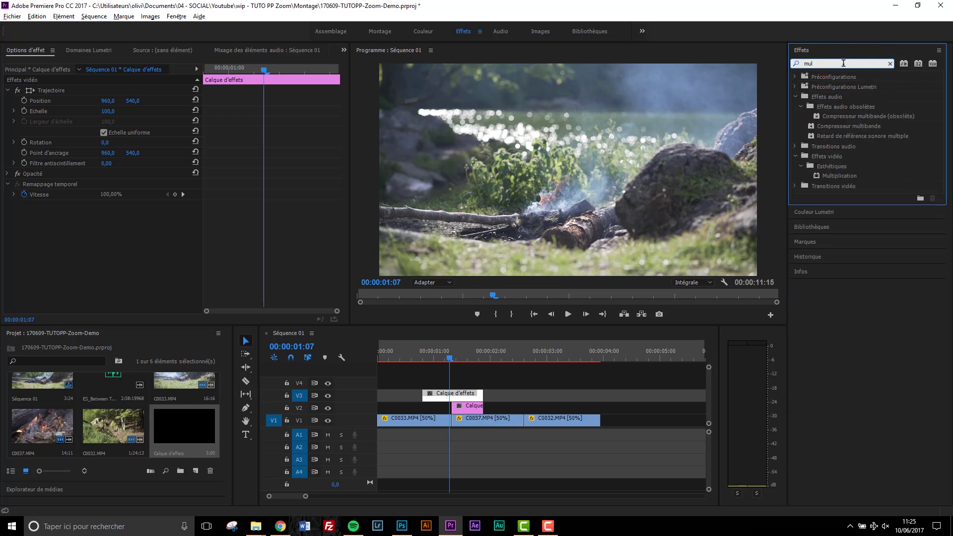
{"action": "type", "text": "tipli"}
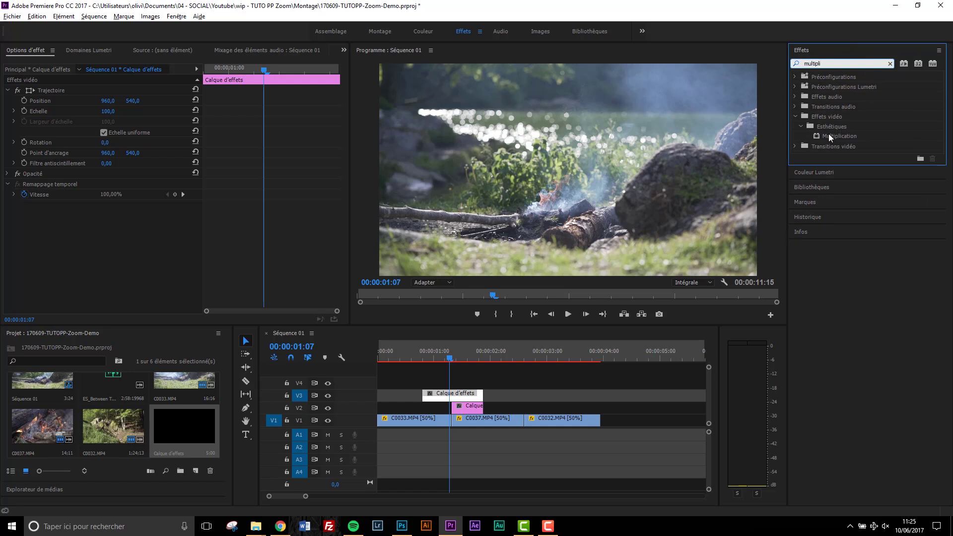
{"action": "left_click_drag", "start_coordinate": [829, 135], "coordinate": [468, 408]}
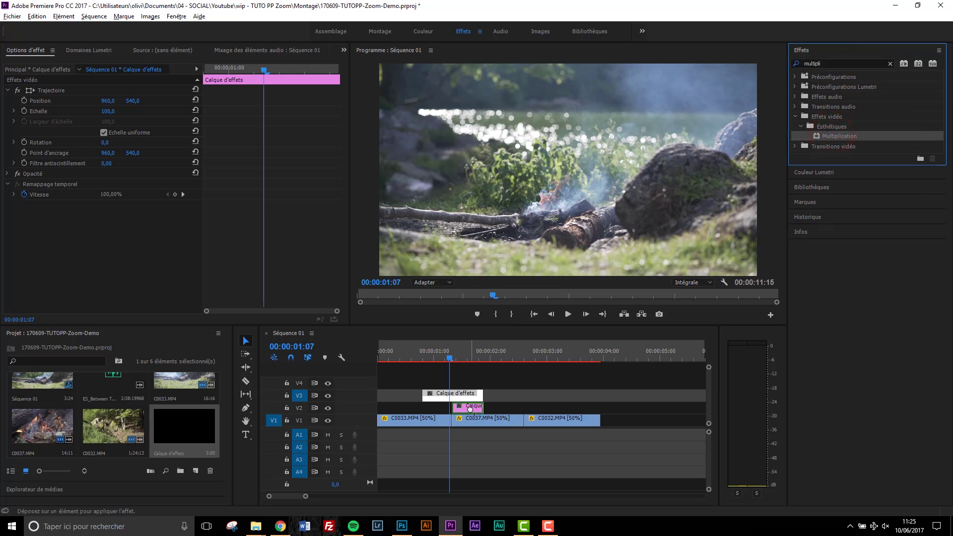
{"action": "left_click_drag", "start_coordinate": [469, 408], "coordinate": [470, 408]}
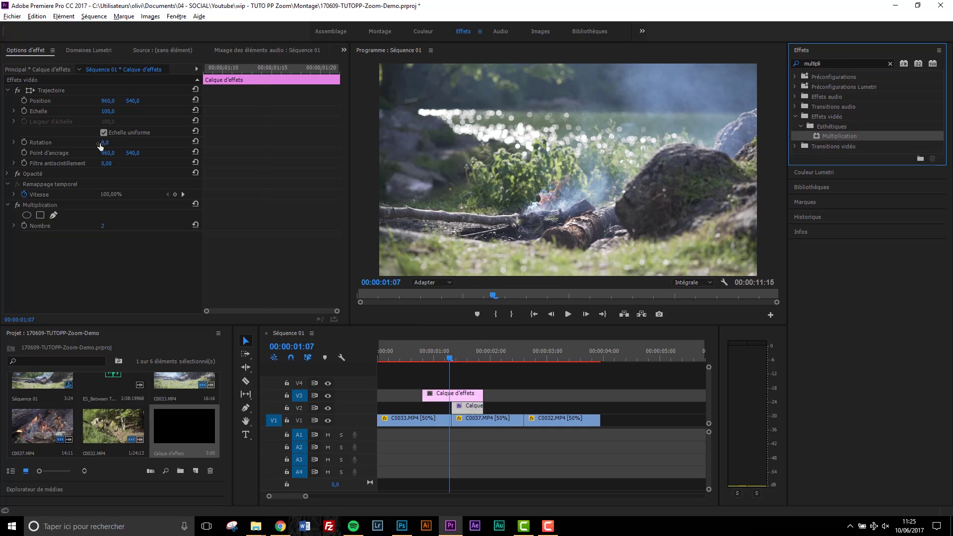
{"action": "left_click", "coordinate": [50, 205]}
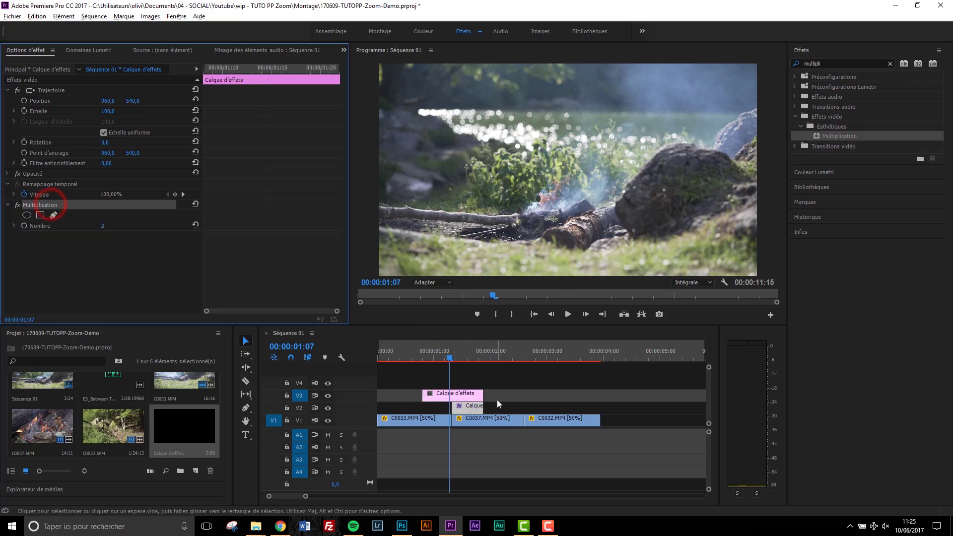
{"action": "left_click", "coordinate": [466, 352]}
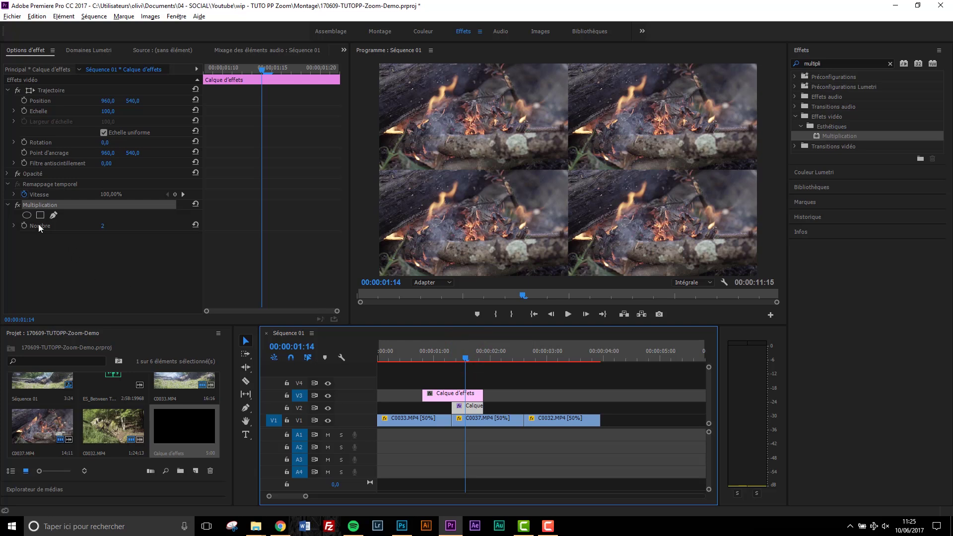
{"action": "left_click", "coordinate": [104, 226]}
{"action": "type", "text": "3"}
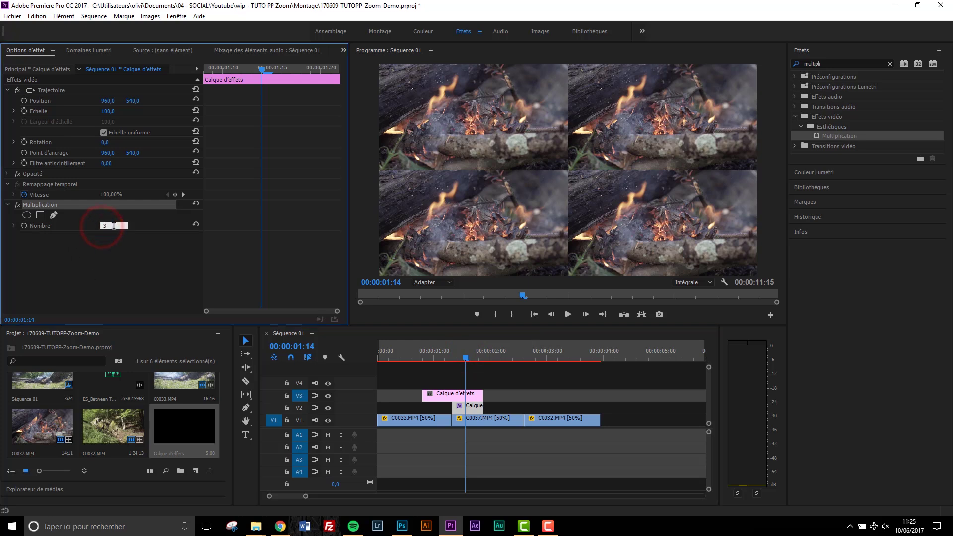
{"action": "key", "text": "Return"}
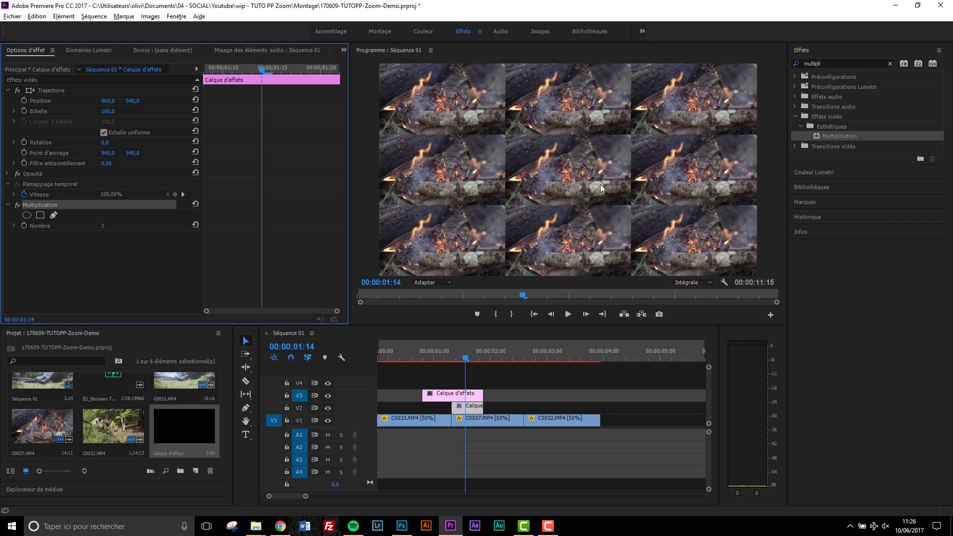
- Search 'miroir' and apply the Miroir effect to the V2 adjustment clip
{"action": "double_click", "coordinate": [837, 61]}
{"action": "type", "text": "miroior"}
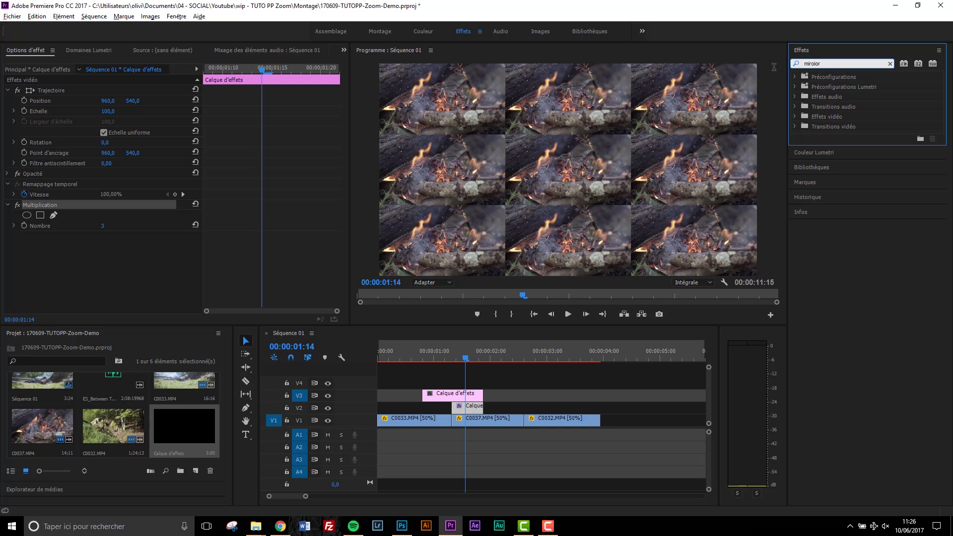
{"action": "key", "text": "BackSpace"}
{"action": "key", "text": "BackSpace"}
{"action": "type", "text": "r"}
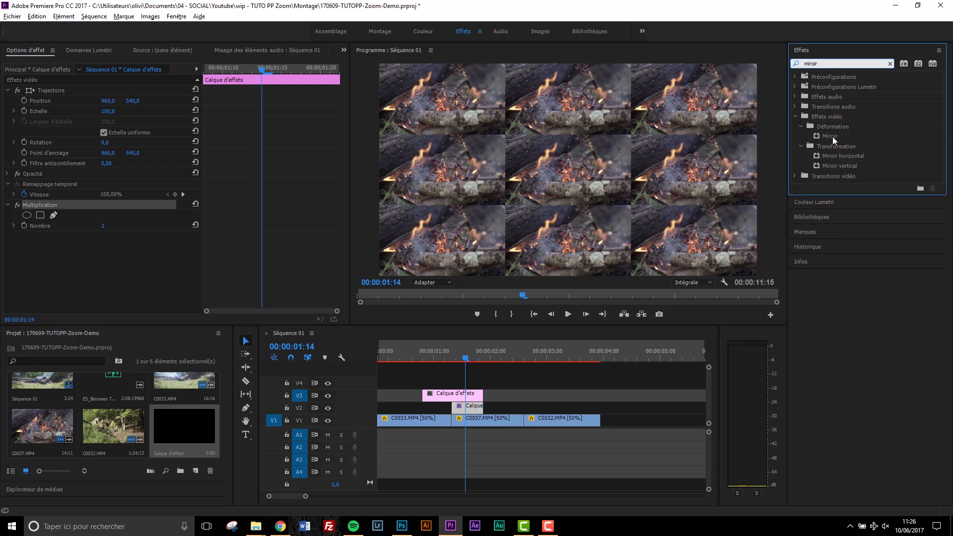
{"action": "left_click_drag", "start_coordinate": [832, 136], "coordinate": [471, 407]}
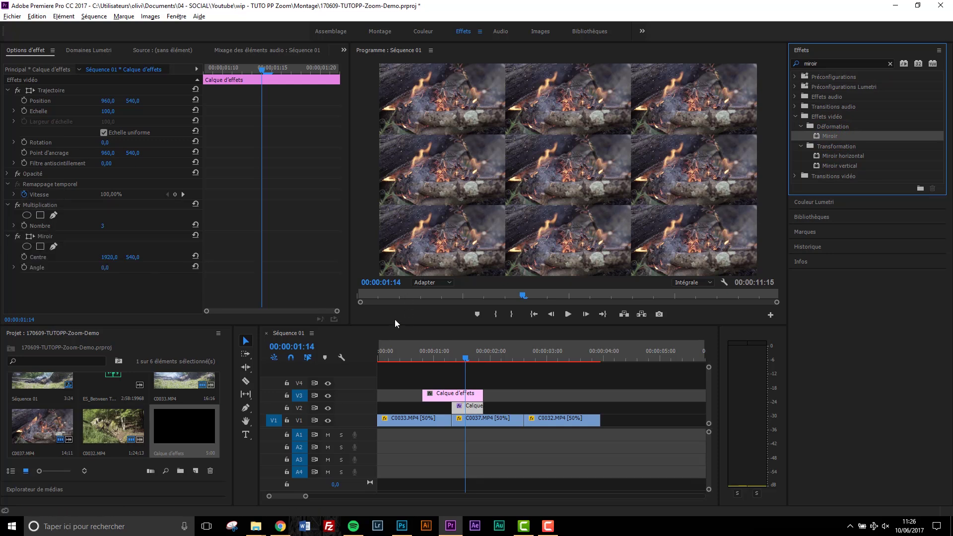
- Set the Miroir angle to 90° and its centre Y to 719
{"action": "left_click", "coordinate": [109, 269]}
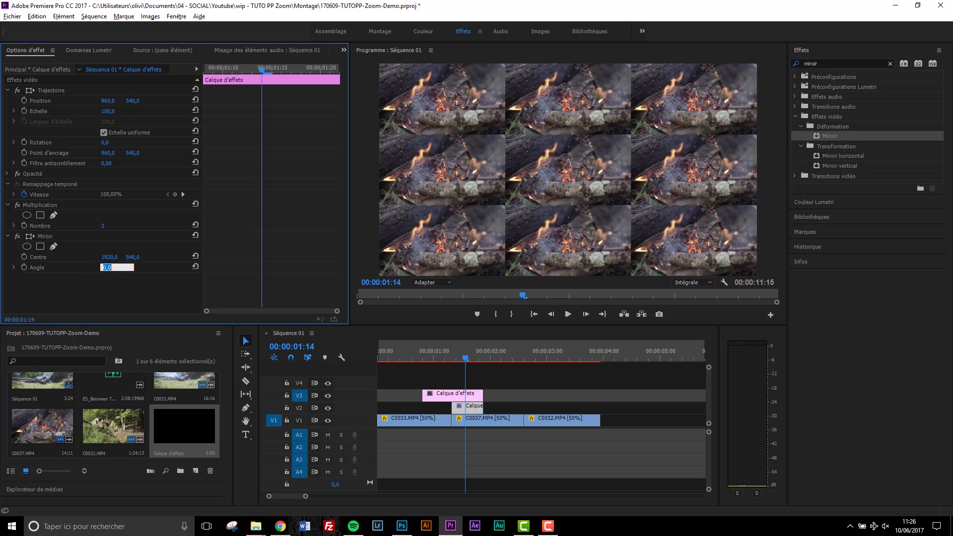
{"action": "key", "text": "alt+Tab"}
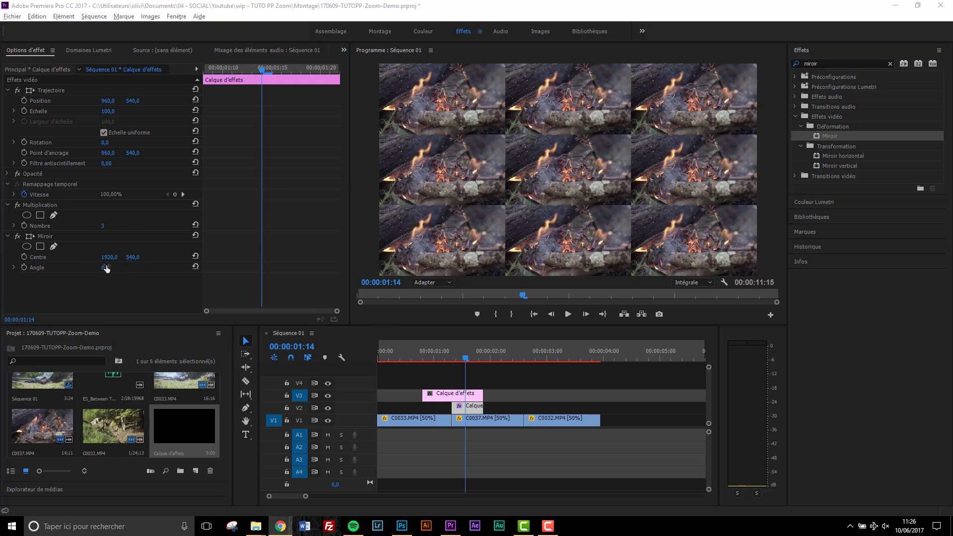
{"action": "left_click", "coordinate": [106, 268]}
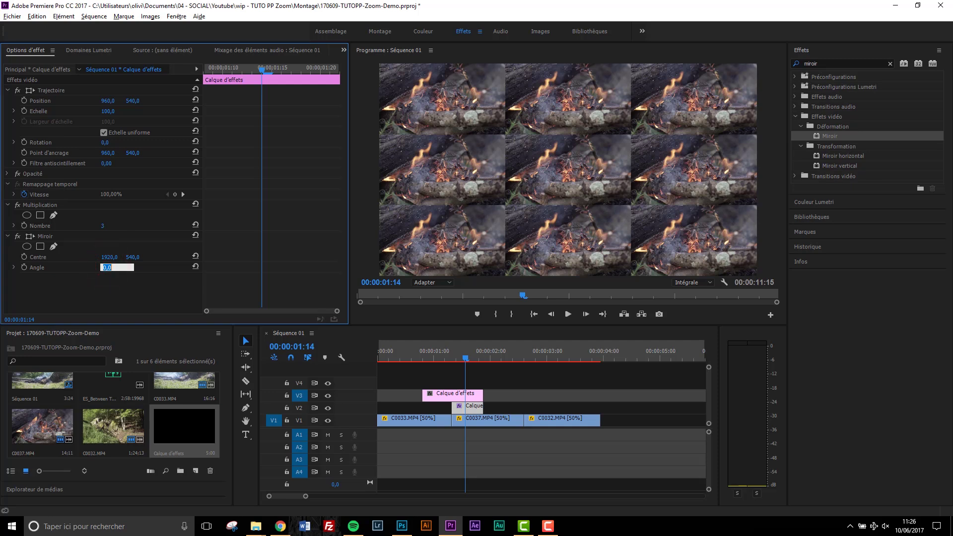
{"action": "type", "text": "90"}
{"action": "key", "text": "Return"}
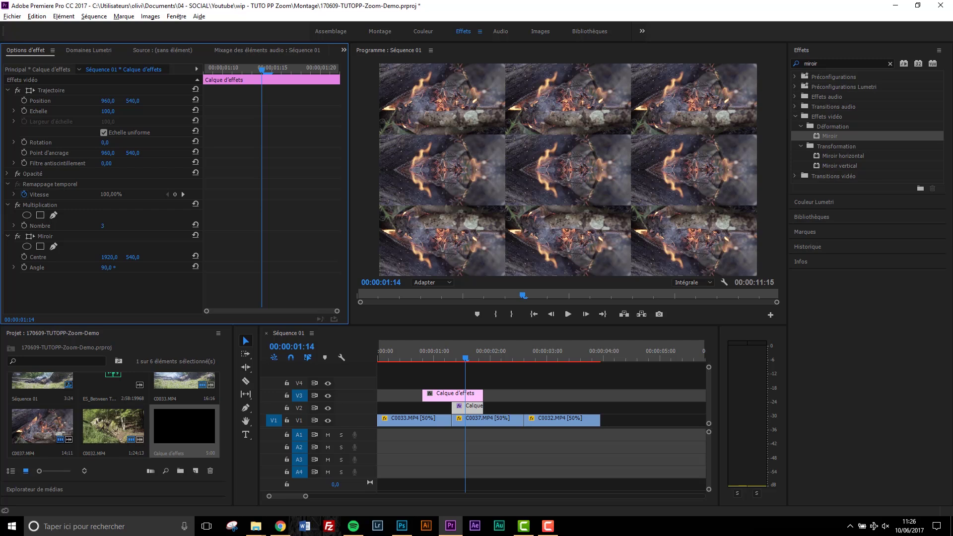
{"action": "left_click", "coordinate": [132, 257]}
{"action": "type", "text": "719"}
{"action": "key", "text": "Return"}
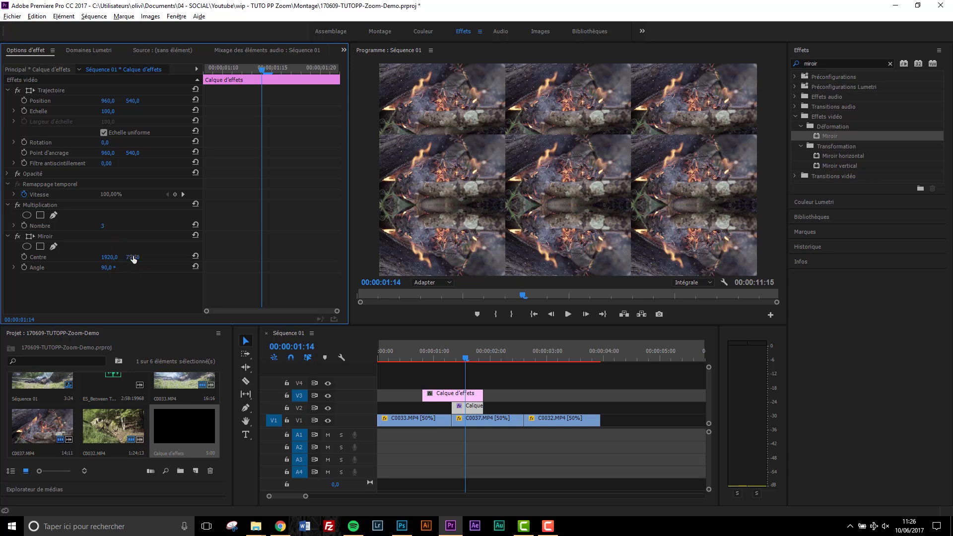
{"action": "mouse_move", "coordinate": [133, 257]}
{"action": "left_mouse_down"}
{"action": "mouse_move", "coordinate": [179, 257]}
{"action": "mouse_move", "coordinate": [134, 257]}
{"action": "left_mouse_up"}
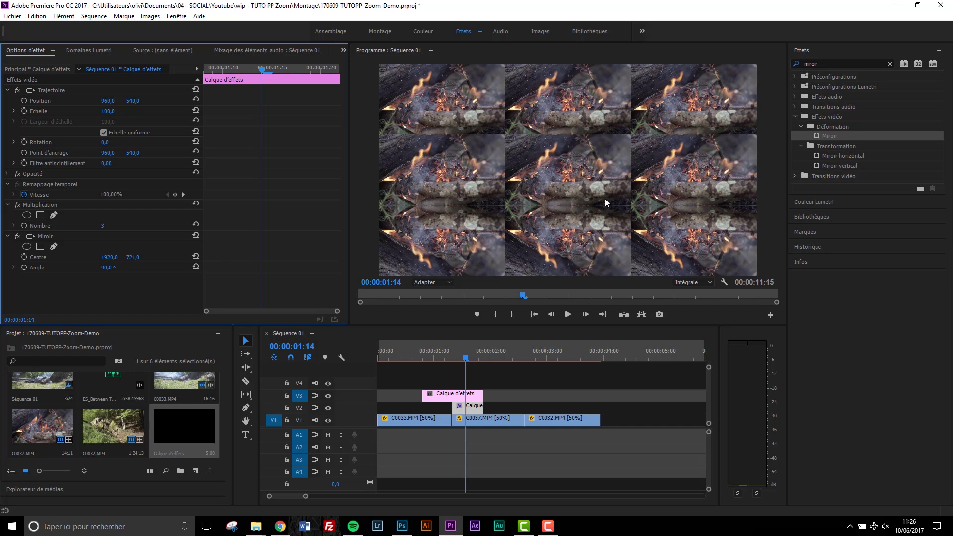
{"action": "left_click", "coordinate": [133, 257]}
{"action": "type", "text": "719"}
{"action": "key", "text": "Return"}
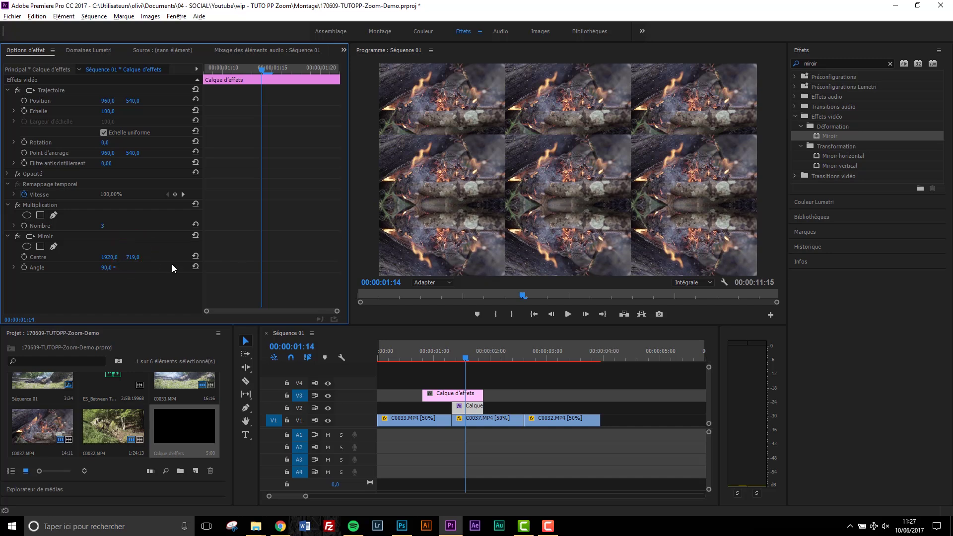
- Add a second Miroir to the V2 clip with angle -90° and centre Y 360
{"action": "left_click_drag", "start_coordinate": [830, 135], "coordinate": [470, 407]}
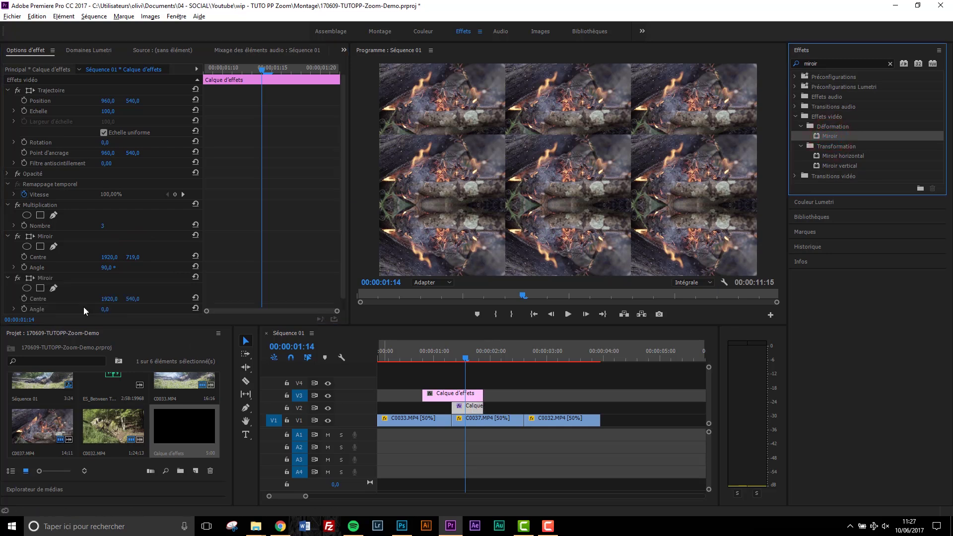
{"action": "scroll", "coordinate": [182, 266], "scroll_direction": "down", "scroll_amount": 1}
{"action": "left_click", "coordinate": [105, 297]}
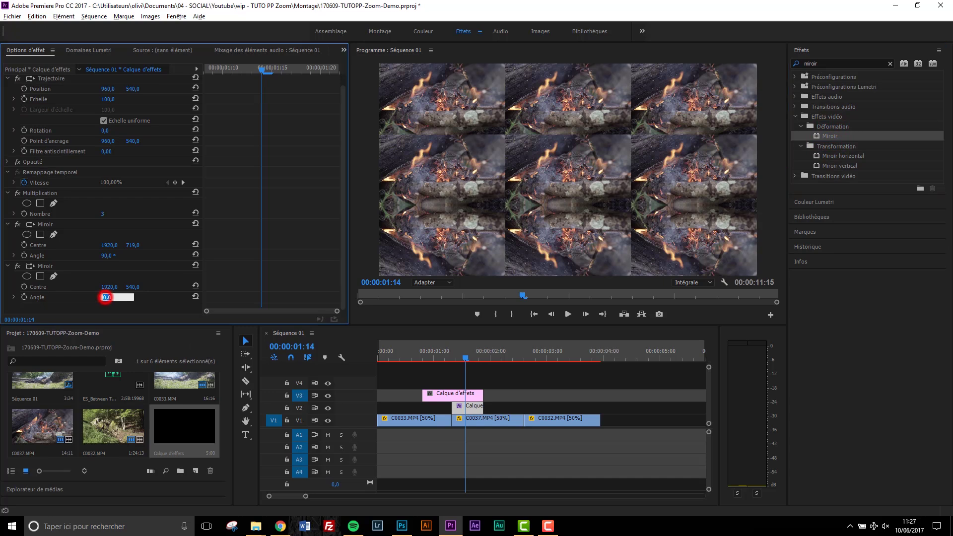
{"action": "type", "text": "-90"}
{"action": "key", "text": "Return"}
{"action": "left_click", "coordinate": [131, 287]}
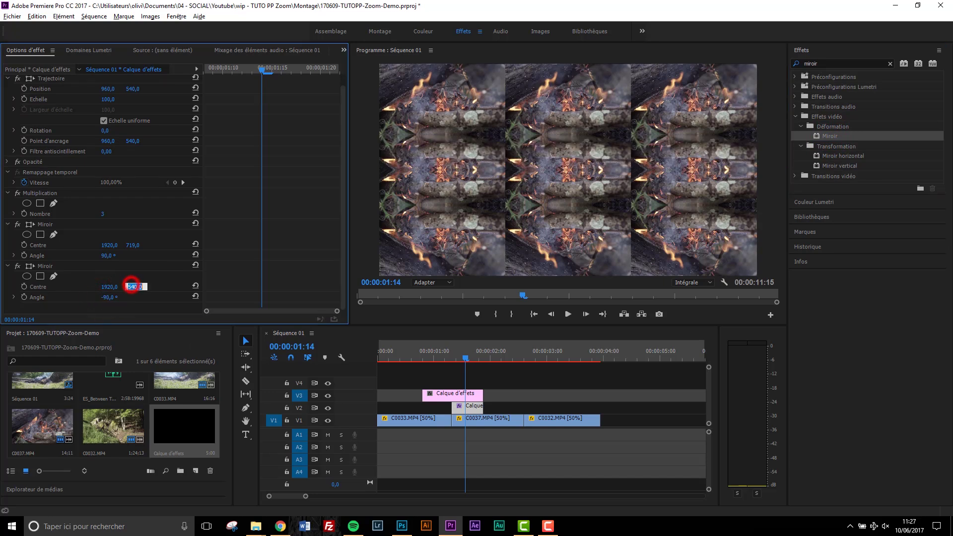
{"action": "type", "text": "360"}
{"action": "key", "text": "Return"}
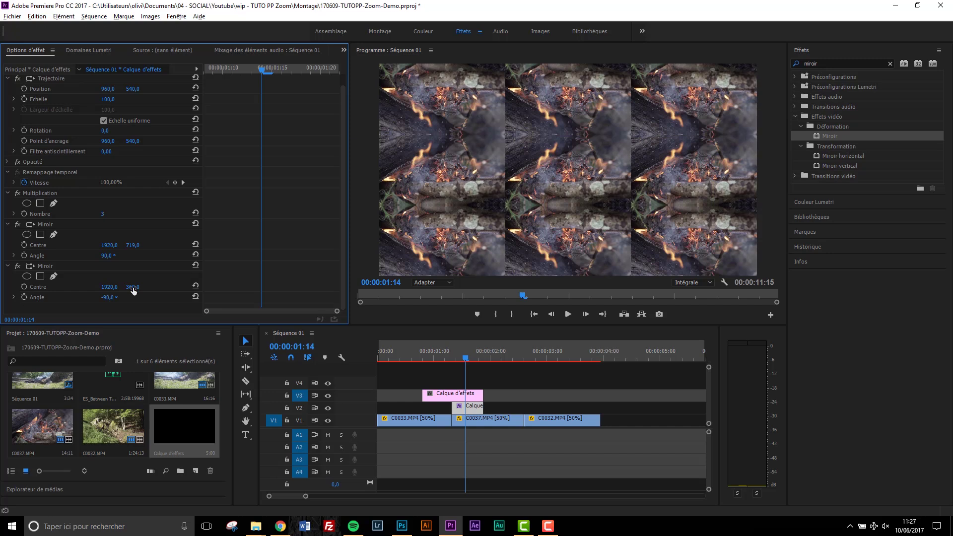
{"action": "left_click_drag", "start_coordinate": [133, 290], "coordinate": [116, 291]}
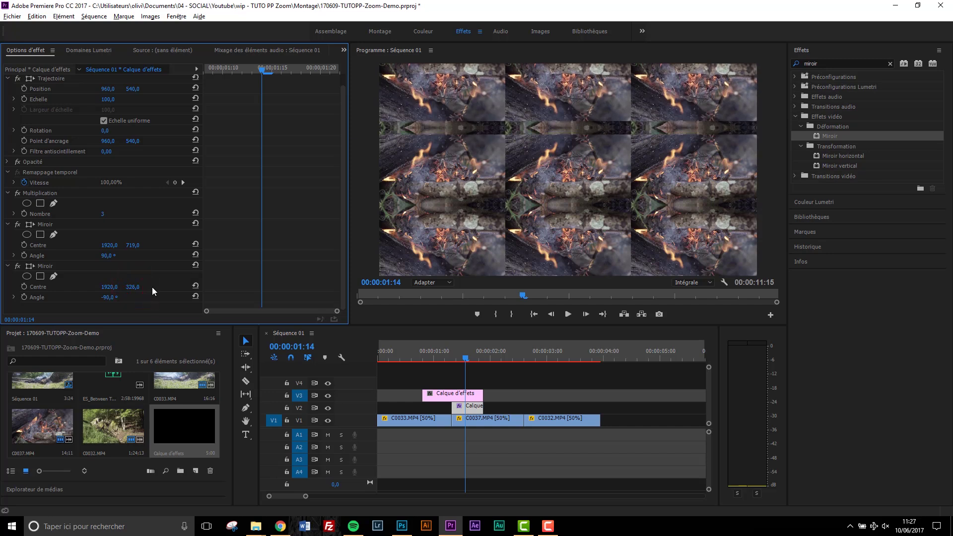
{"action": "key", "text": "ctrl+z"}
- Add a third Miroir with angle 180° and centre X 640
{"action": "left_click_drag", "start_coordinate": [829, 136], "coordinate": [470, 406]}
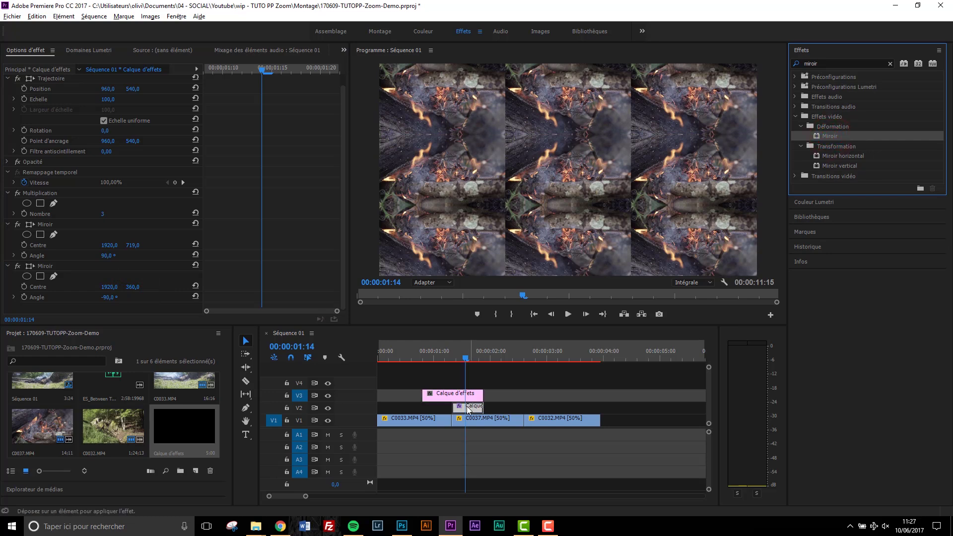
{"action": "scroll", "coordinate": [190, 250], "scroll_direction": "down", "scroll_amount": 2}
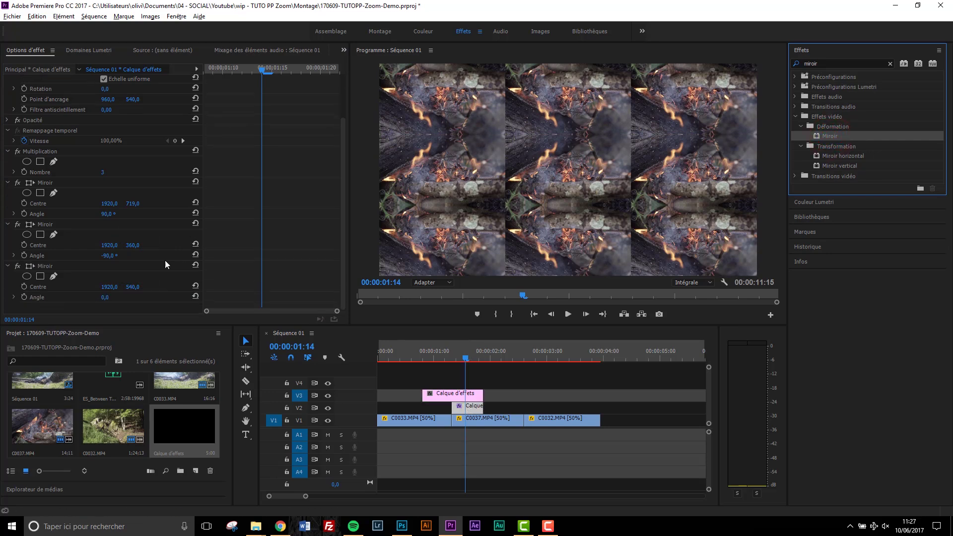
{"action": "left_click", "coordinate": [105, 298]}
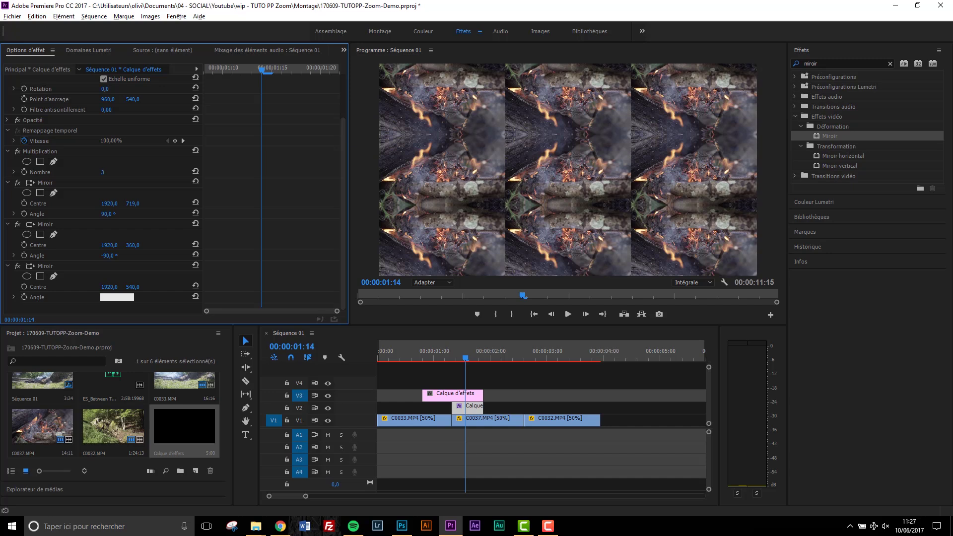
{"action": "type", "text": "180"}
{"action": "key", "text": "Return"}
{"action": "left_click", "coordinate": [109, 286]}
{"action": "type", "text": "640"}
{"action": "key", "text": "Return"}
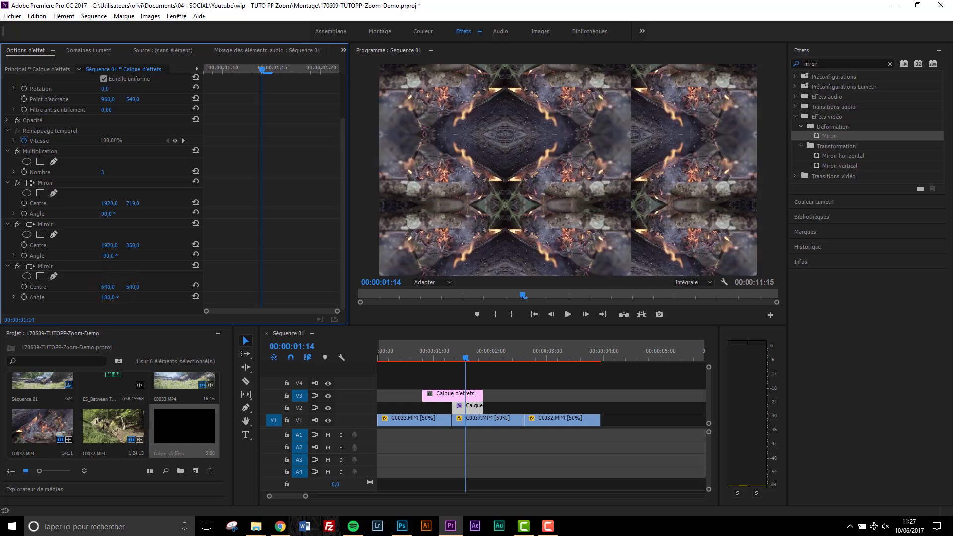
{"action": "left_click_drag", "start_coordinate": [109, 287], "coordinate": [96, 287]}
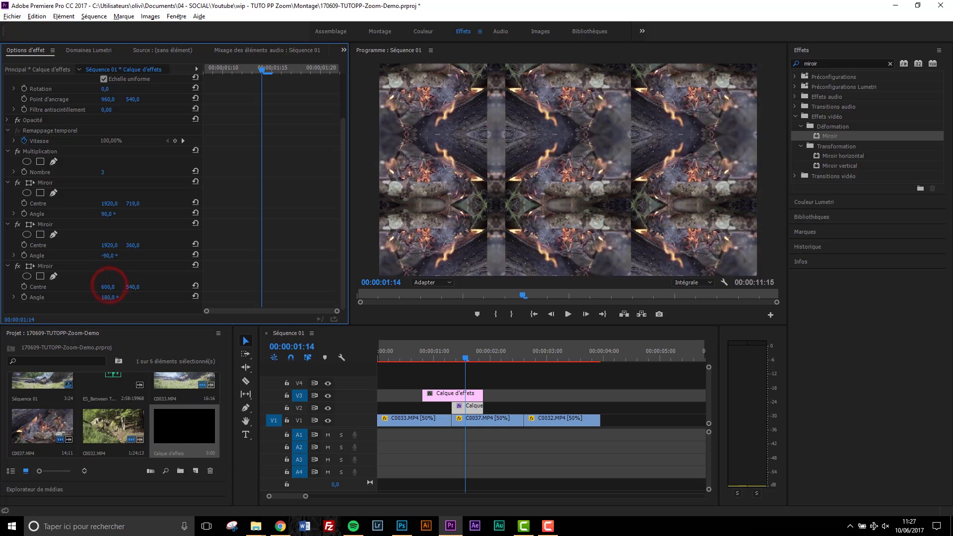
{"action": "key", "text": "ctrl+z"}
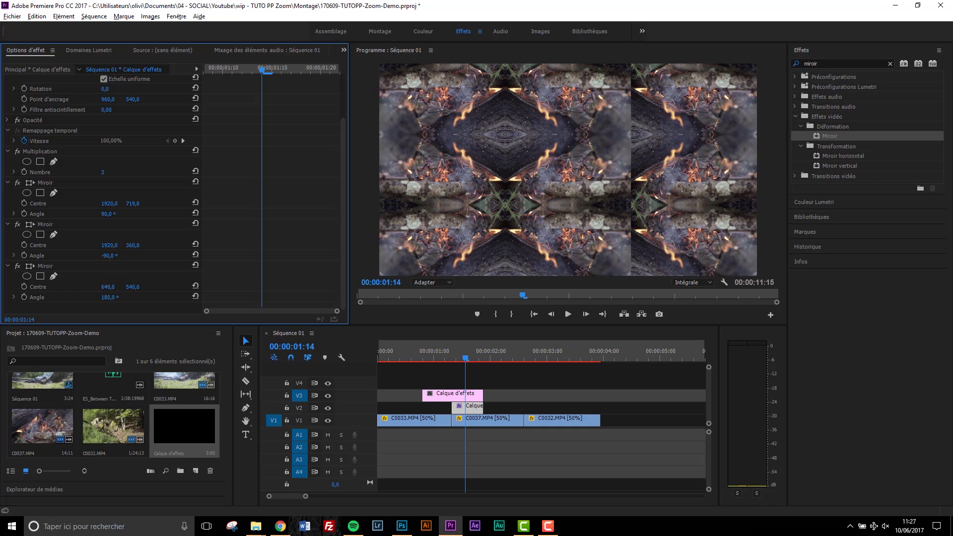
- Add a fourth Miroir to the V2 clip with angle 180 and centre X 1279
{"action": "left_click_drag", "start_coordinate": [830, 138], "coordinate": [469, 405]}
{"action": "scroll", "coordinate": [158, 245], "scroll_direction": "down", "scroll_amount": 2}
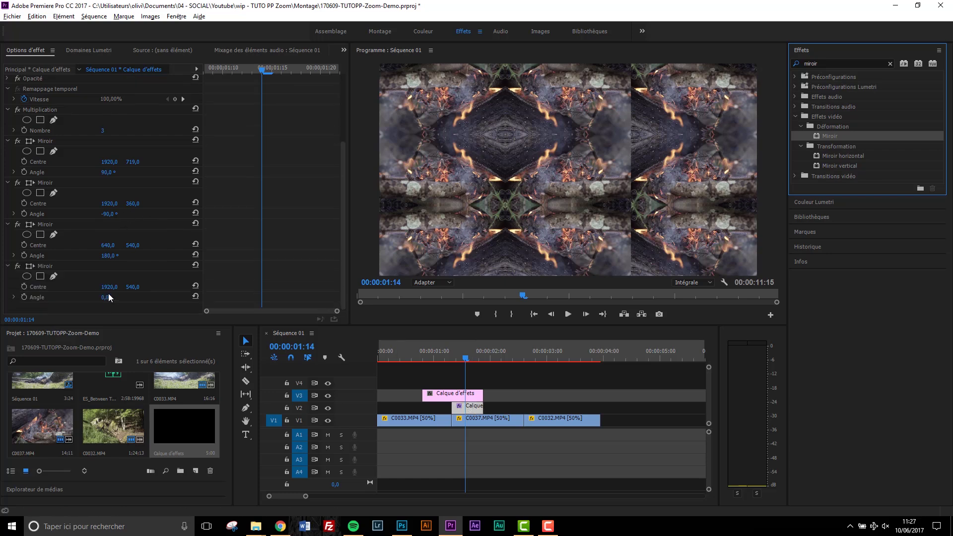
{"action": "left_click", "coordinate": [107, 298]}
{"action": "type", "text": "180"}
{"action": "key", "text": "Return"}
{"action": "left_click", "coordinate": [110, 287]}
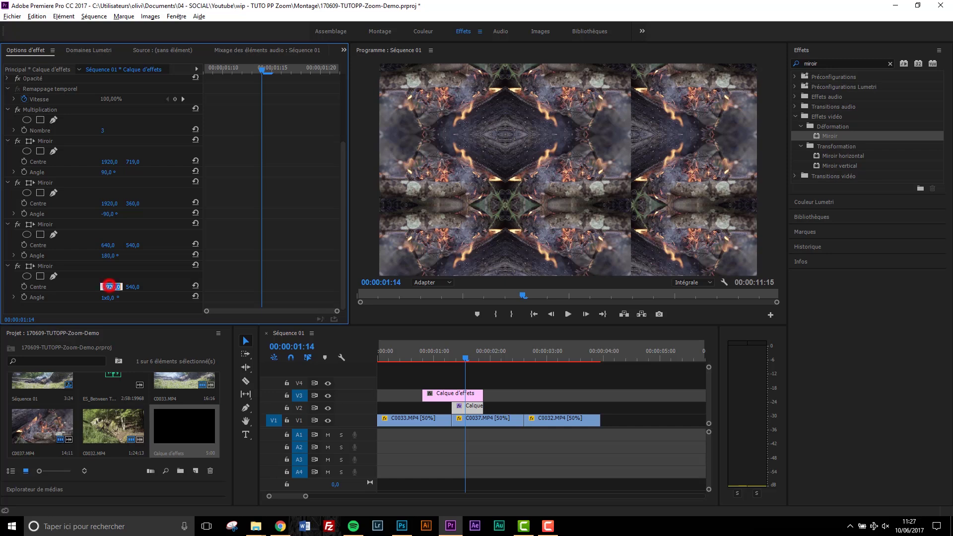
{"action": "type", "text": "1279"}
{"action": "key", "text": "Return"}
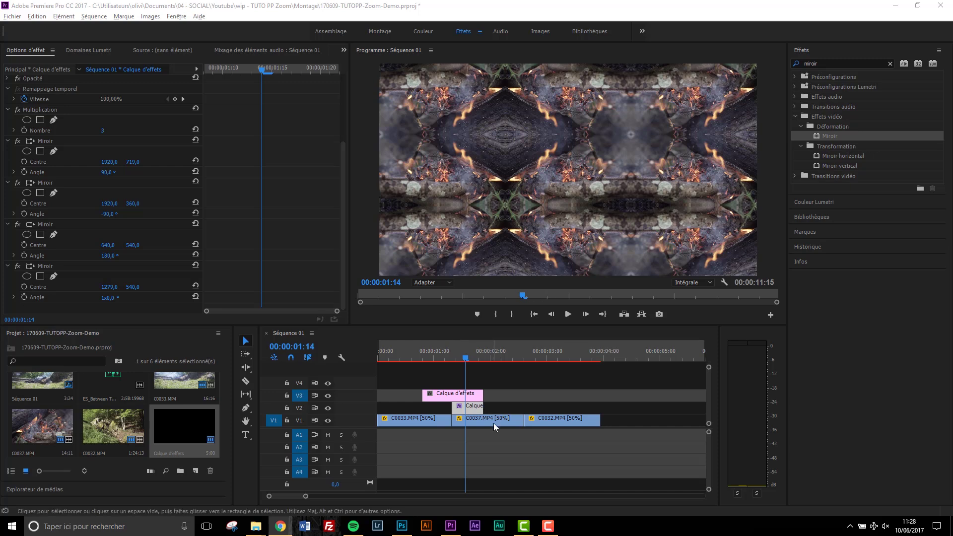
- Search 'transfor' and drop the Transformation effect onto the V3 Calque d'effets clip
{"action": "left_click", "coordinate": [453, 394]}
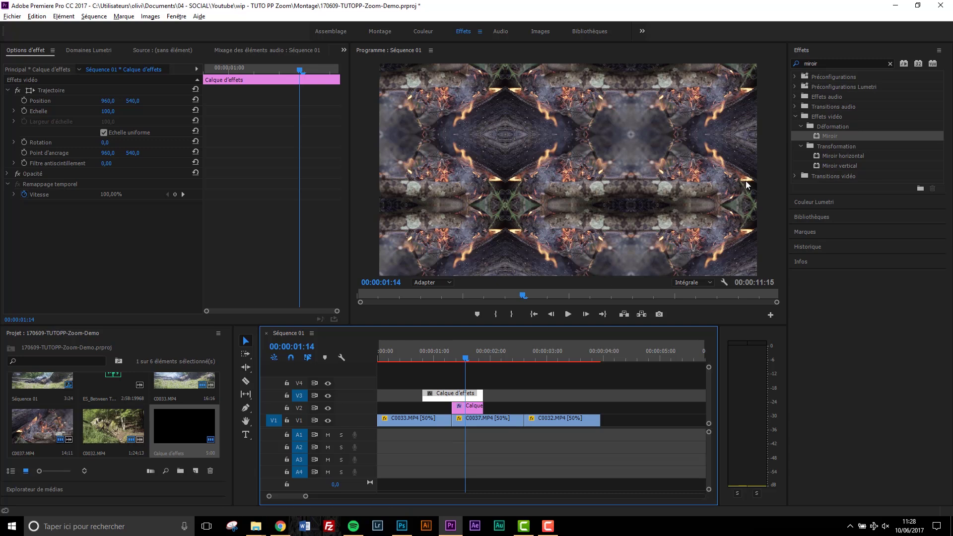
{"action": "left_click", "coordinate": [827, 64]}
{"action": "type", "text": "trans"}
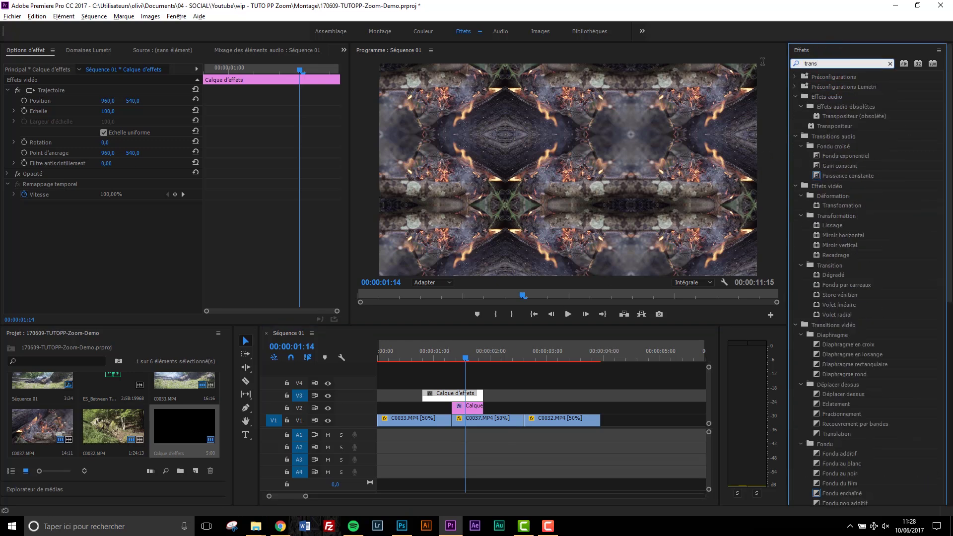
{"action": "type", "text": "for"}
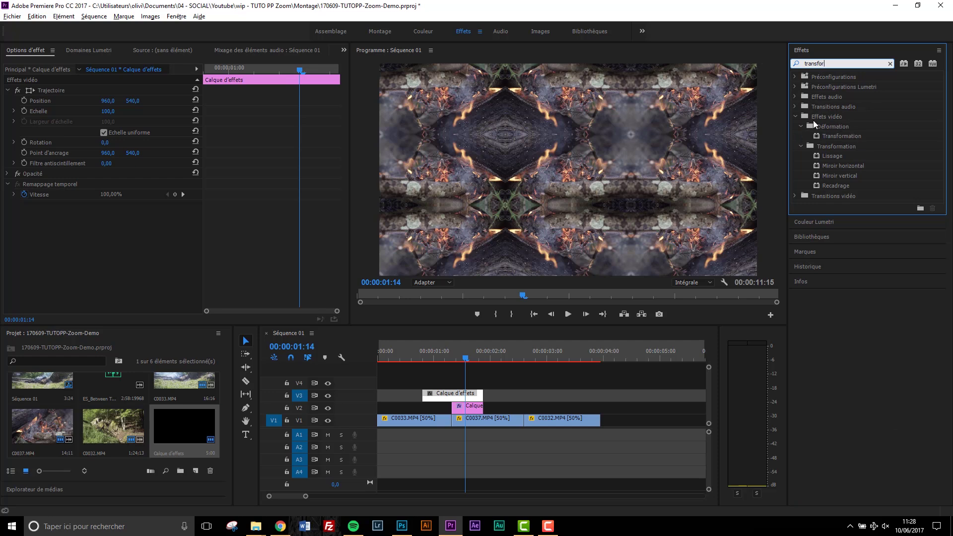
{"action": "left_click_drag", "start_coordinate": [837, 136], "coordinate": [457, 395]}
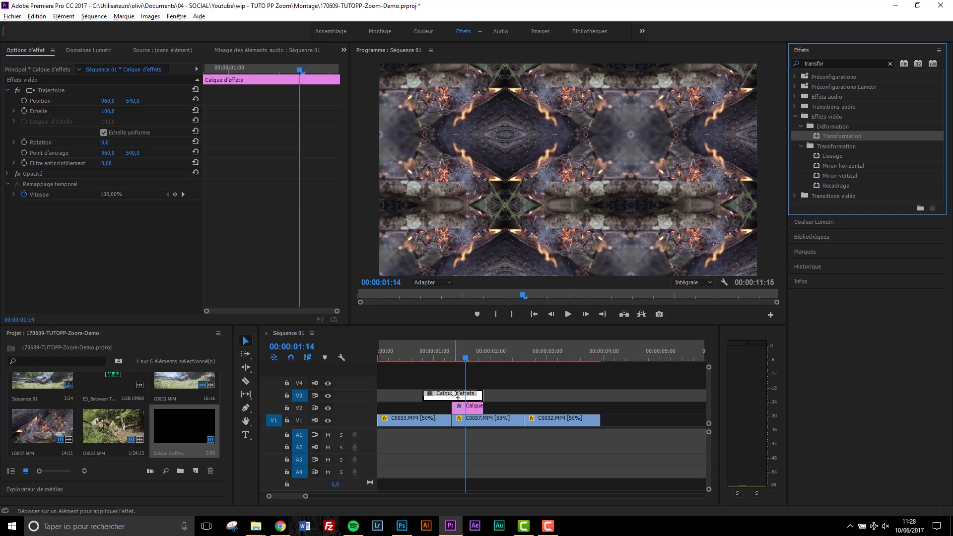
{"action": "left_click_drag", "start_coordinate": [457, 395], "coordinate": [457, 396]}
{"action": "scroll", "coordinate": [85, 215], "scroll_direction": "down", "scroll_amount": 3}
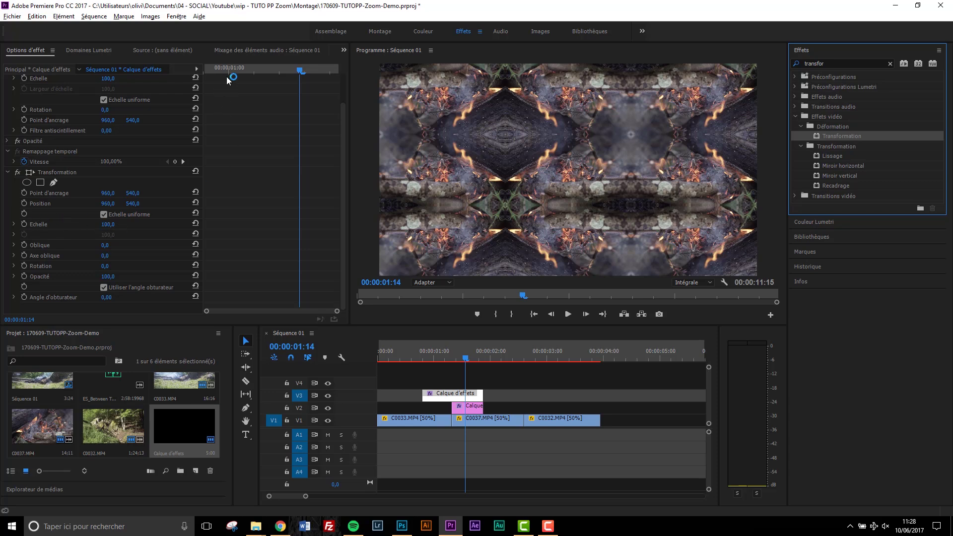
- Set a first Echelle (Scale) keyframe at 00:00:01:03
{"action": "left_click", "coordinate": [445, 358]}
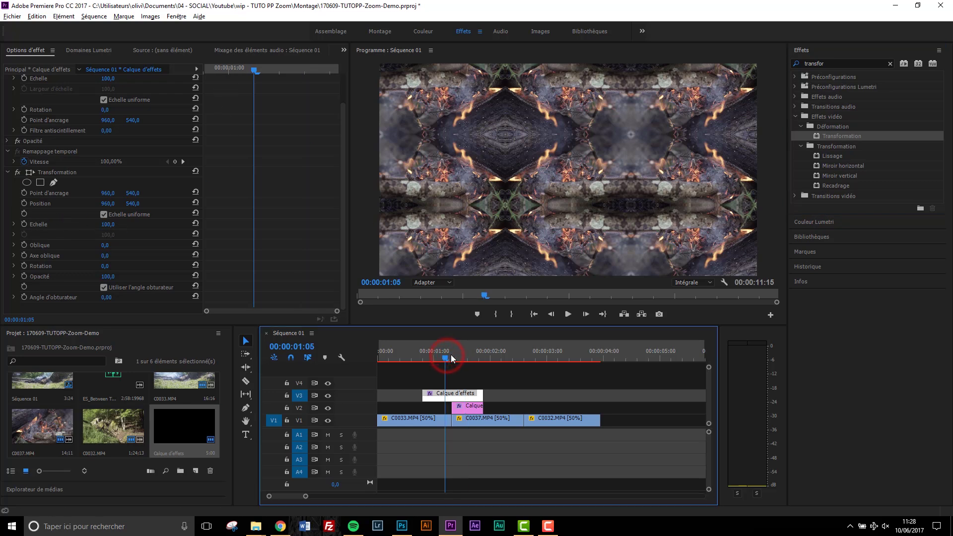
{"action": "left_click_drag", "start_coordinate": [452, 357], "coordinate": [454, 358]}
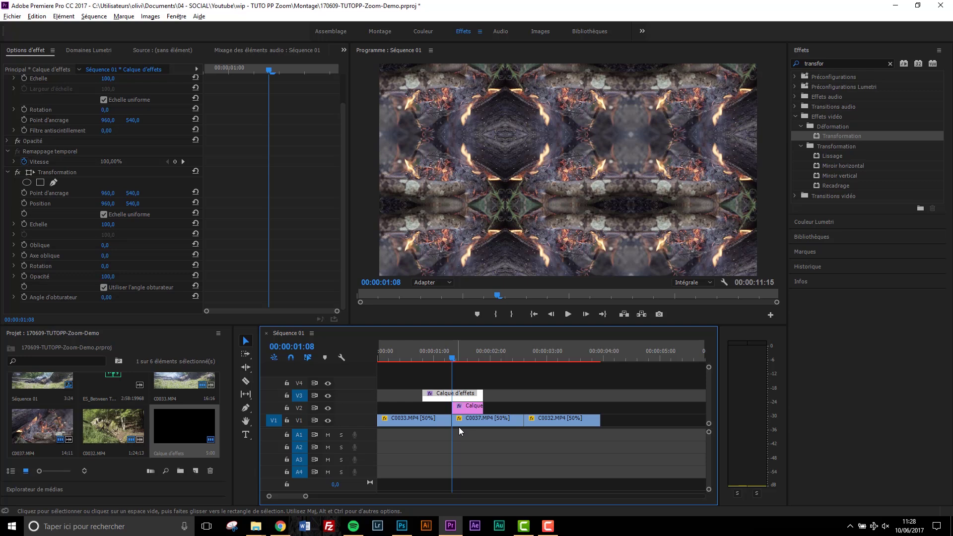
{"action": "key", "text": "Left"}
{"action": "key", "text": "Left"}
{"action": "key", "text": "Left"}
{"action": "key", "text": "Left"}
{"action": "key", "text": "Left"}
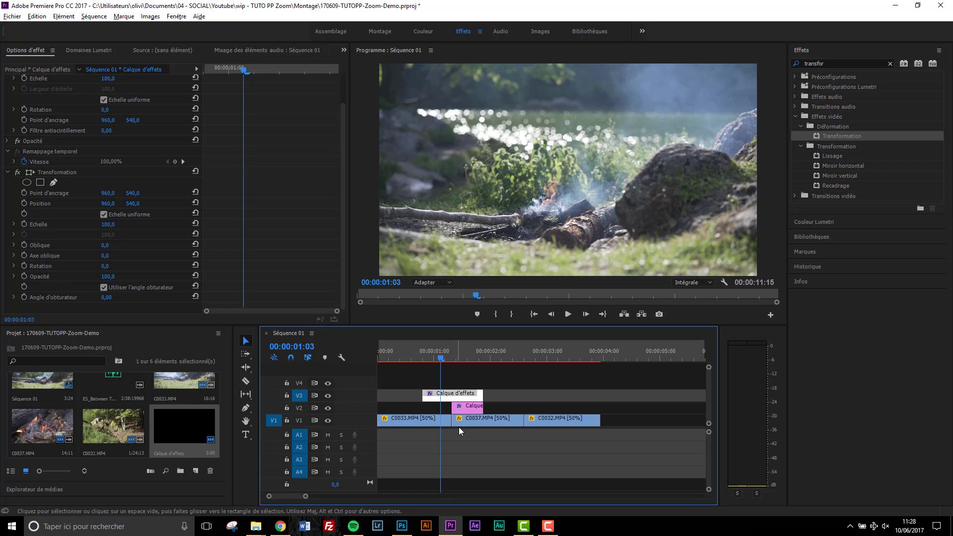
{"action": "left_click", "coordinate": [24, 225]}
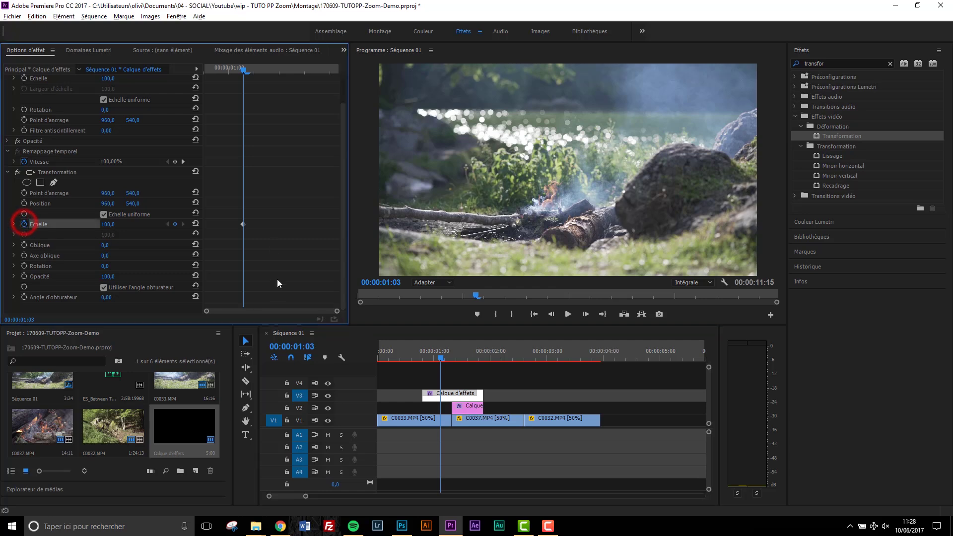
{"action": "left_click_drag", "start_coordinate": [224, 207], "coordinate": [247, 234]}
- Add a second Scale keyframe at 00:00:01:13
{"action": "left_click", "coordinate": [452, 360]}
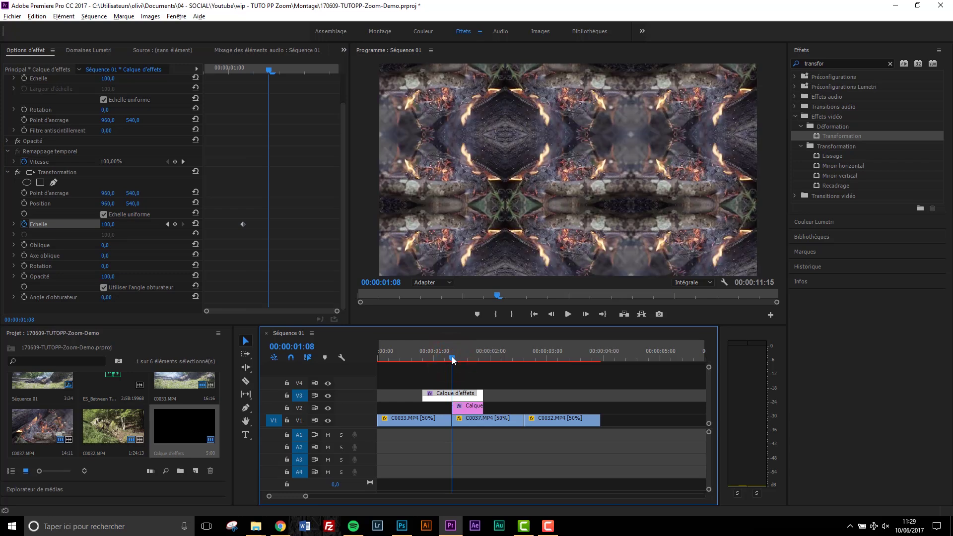
{"action": "key", "text": "Right"}
{"action": "key", "text": "Right"}
{"action": "key", "text": "Right"}
{"action": "key", "text": "Right"}
{"action": "key", "text": "Right"}
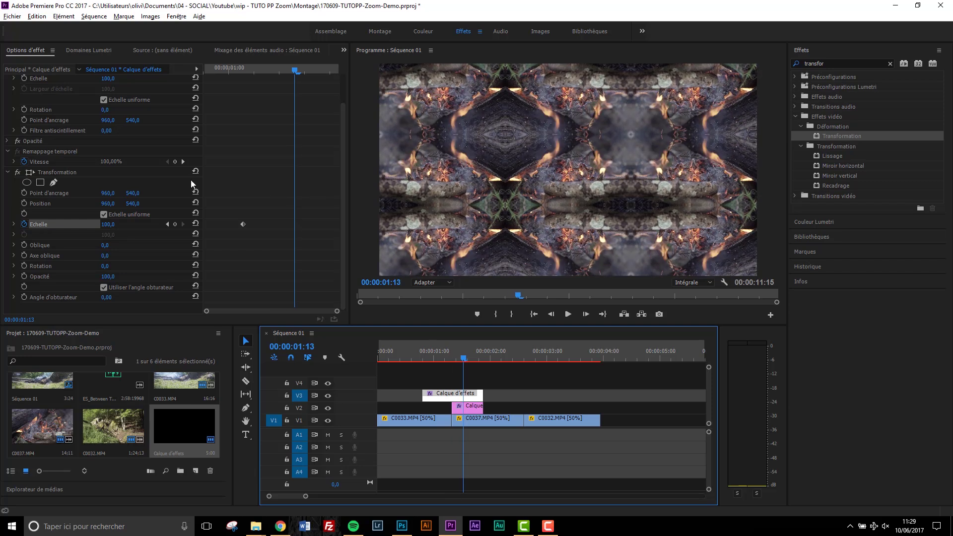
{"action": "left_click", "coordinate": [175, 224]}
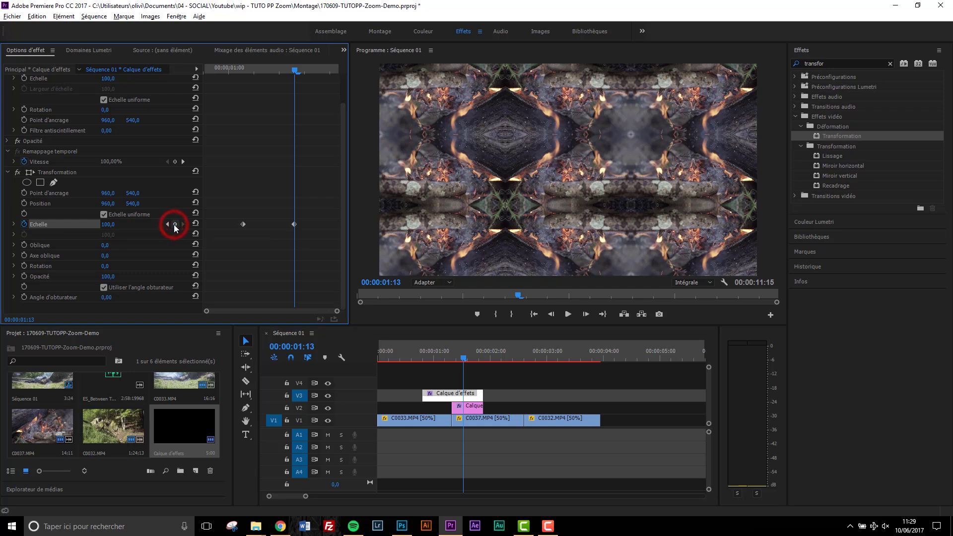
{"action": "left_click", "coordinate": [113, 225]}
- Set the second Scale keyframe to 300 and play the zoom from before the cut
{"action": "type", "text": "30"}
{"action": "key", "text": "Return"}
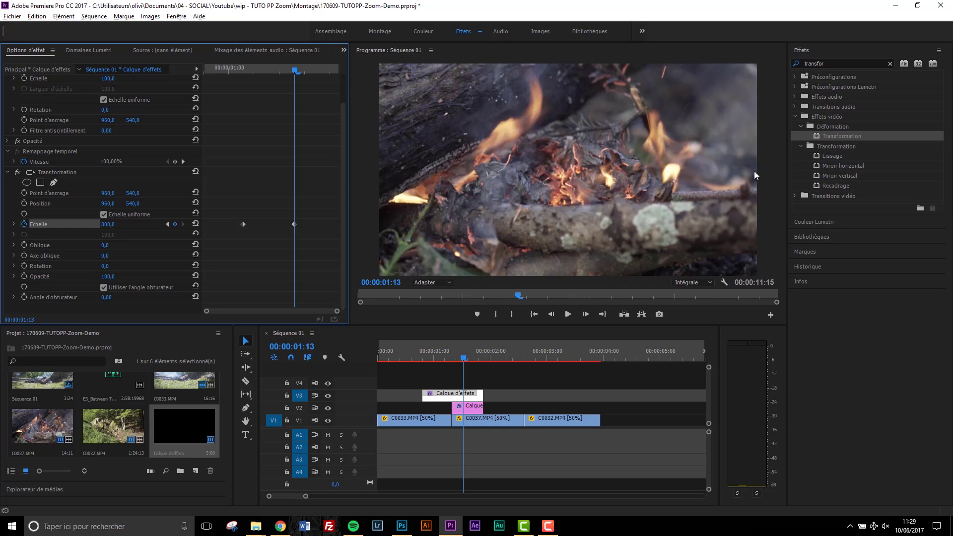
{"action": "left_click", "coordinate": [415, 351]}
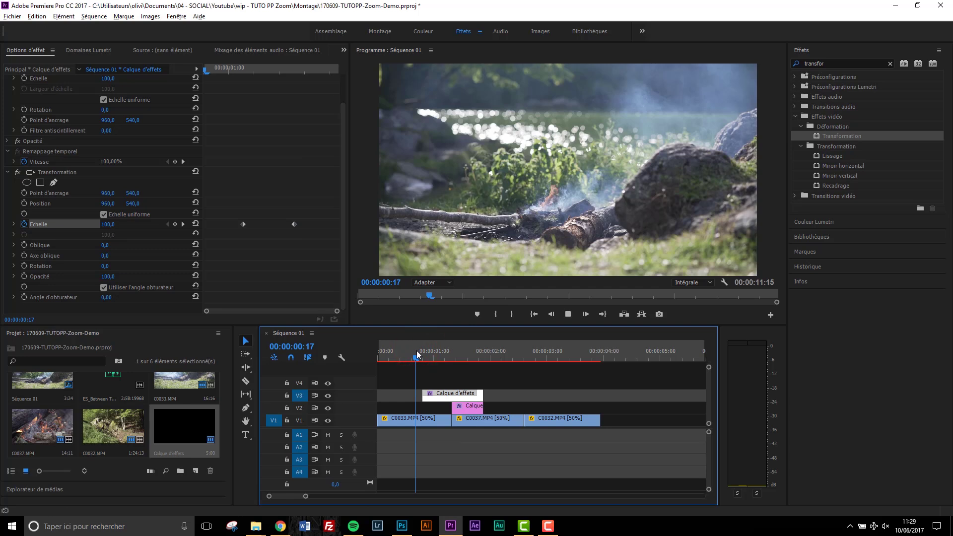
{"action": "key", "text": "space"}
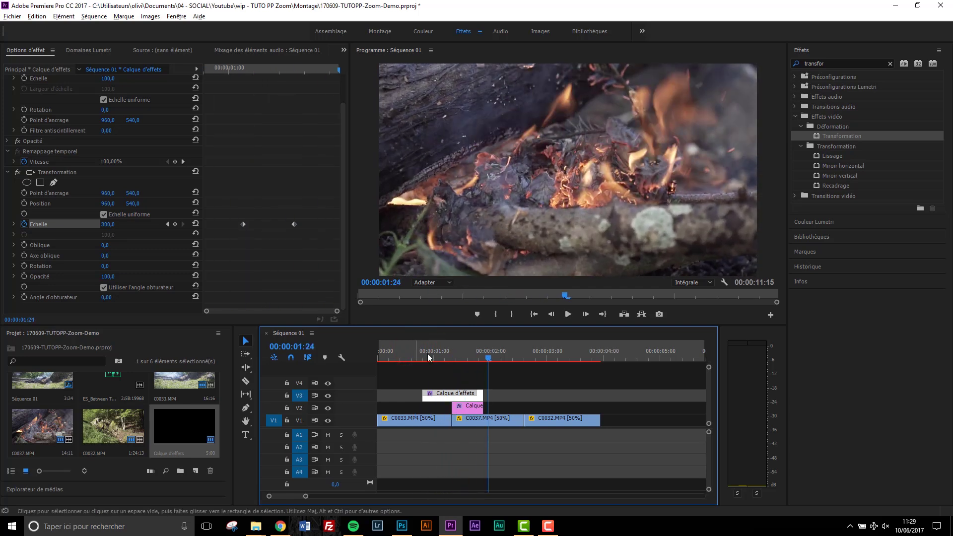
- Step through the zoom frames from 00:00:01:02 to 00:00:01:13 to check them
{"action": "left_click", "coordinate": [438, 348]}
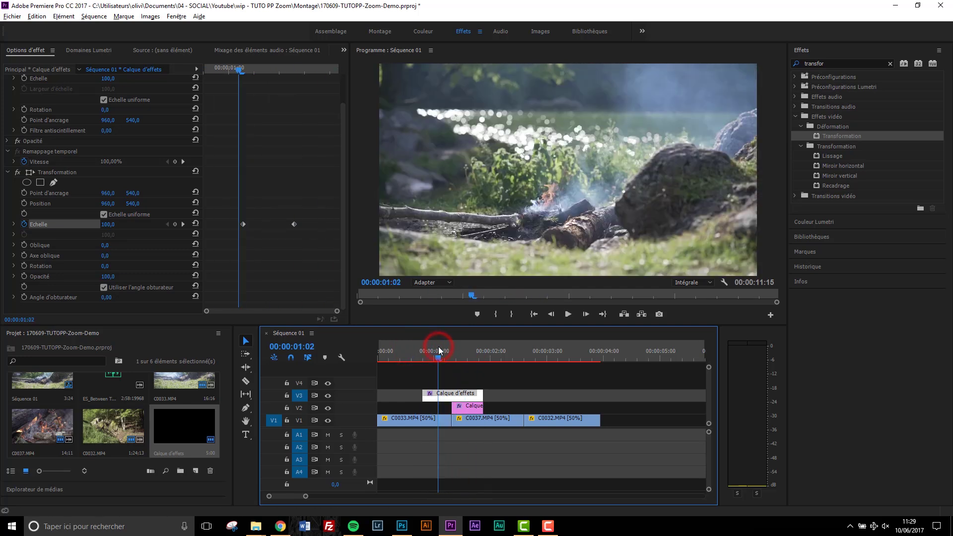
{"action": "key", "text": "Right"}
{"action": "key", "text": "Right"}
{"action": "key", "text": "Right"}
{"action": "key", "text": "Right"}
{"action": "key", "text": "Right"}
{"action": "key", "text": "Right"}
{"action": "key", "text": "Right"}
{"action": "key", "text": "Right"}
{"action": "key", "text": "Right"}
{"action": "key", "text": "Right"}
{"action": "key", "text": "Right"}
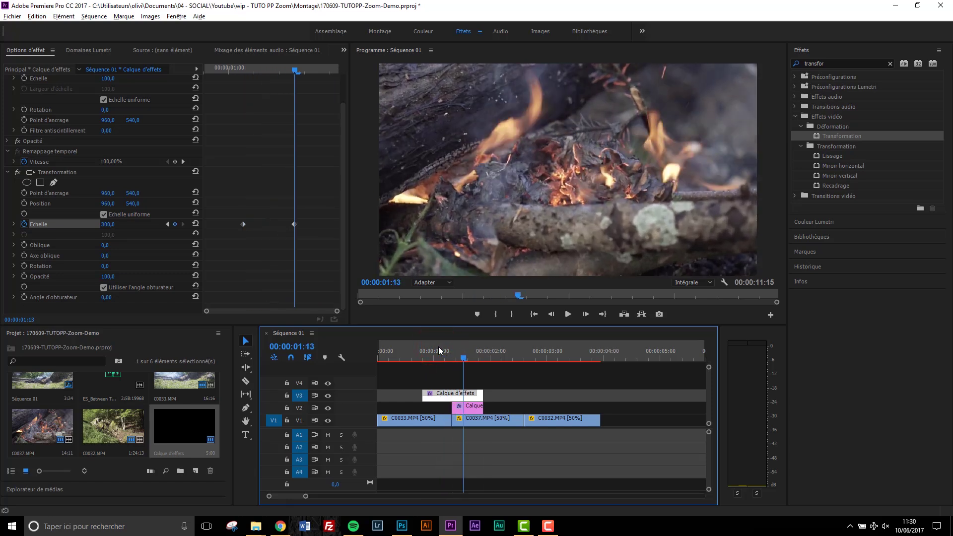
{"action": "key", "text": "Left"}
{"action": "key", "text": "Left"}
{"action": "key", "text": "Left"}
{"action": "key", "text": "Left"}
{"action": "key", "text": "Left"}
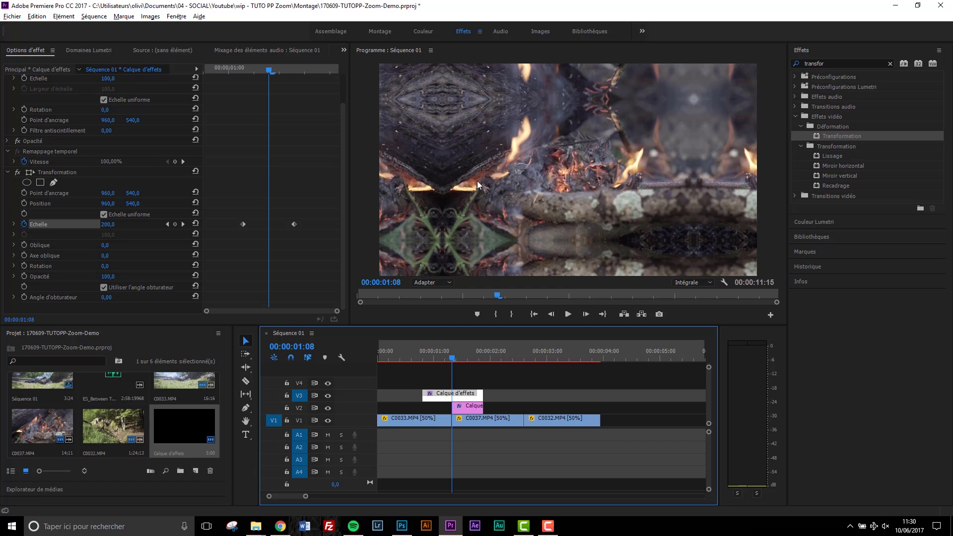
{"action": "left_click", "coordinate": [431, 350]}
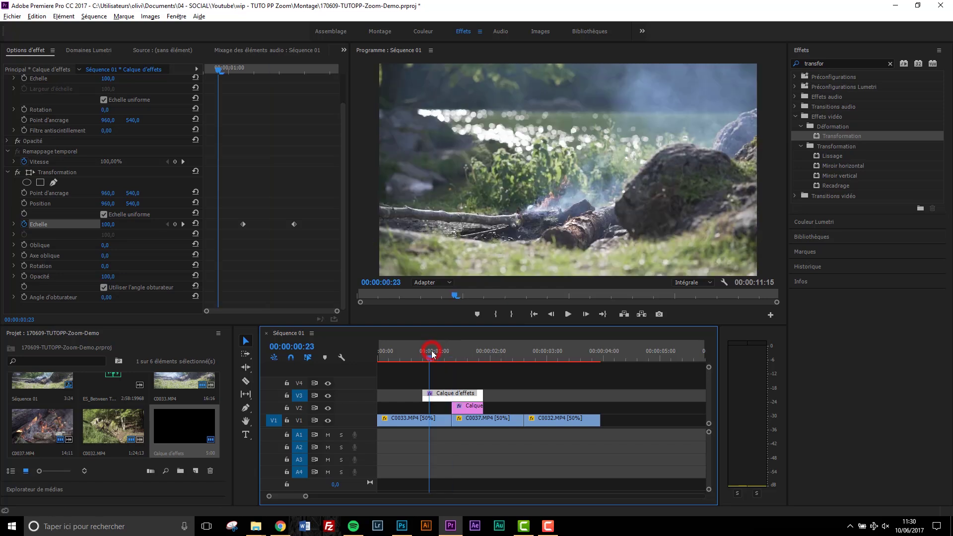
{"action": "key", "text": "shift+Right"}
{"action": "key", "text": "shift+Right"}
{"action": "key", "text": "shift+Right"}
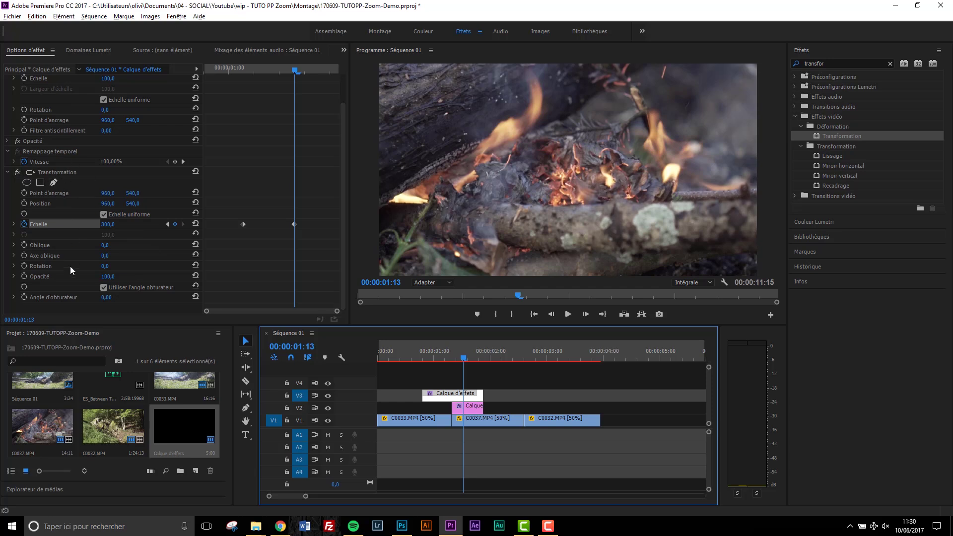
- Disable the composition shutter angle and give the Transformation effect a shutter angle of 130
{"action": "left_click", "coordinate": [104, 288]}
{"action": "left_click", "coordinate": [103, 287]}
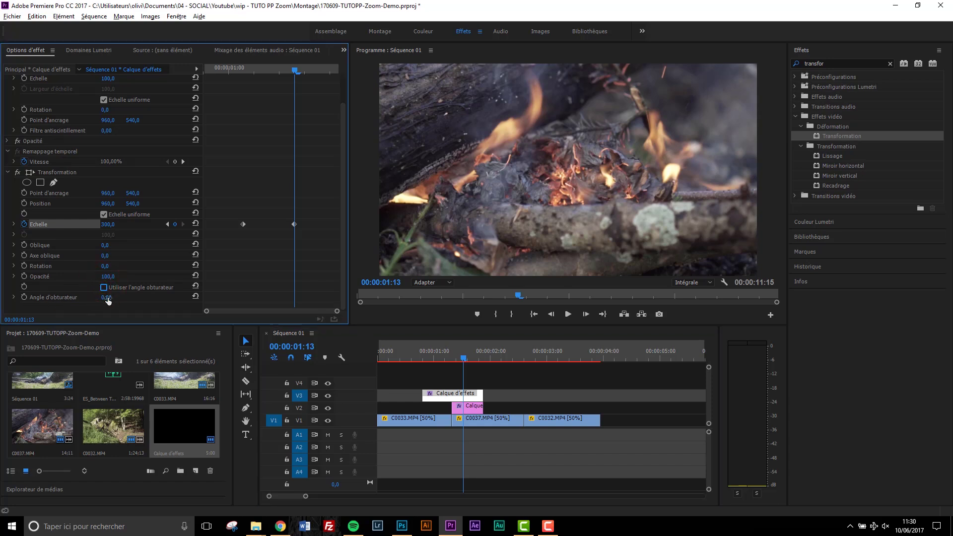
{"action": "left_click", "coordinate": [107, 297]}
{"action": "type", "text": "130"}
{"action": "key", "text": "Return"}
- Raise the Transformation shutter angle to 360, scrubbing the zoom to judge the motion blur
{"action": "left_click_drag", "start_coordinate": [110, 297], "coordinate": [111, 297]}
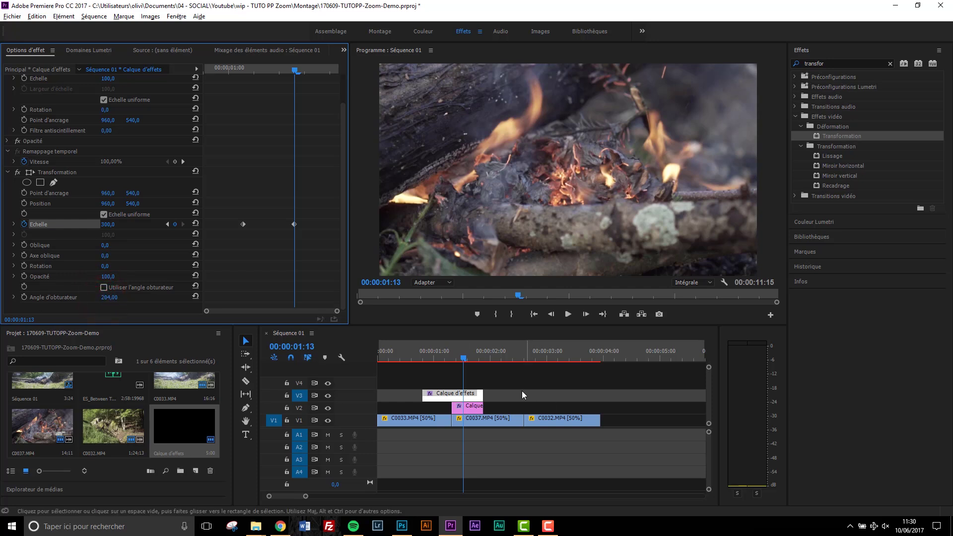
{"action": "left_click_drag", "start_coordinate": [442, 357], "coordinate": [451, 357]}
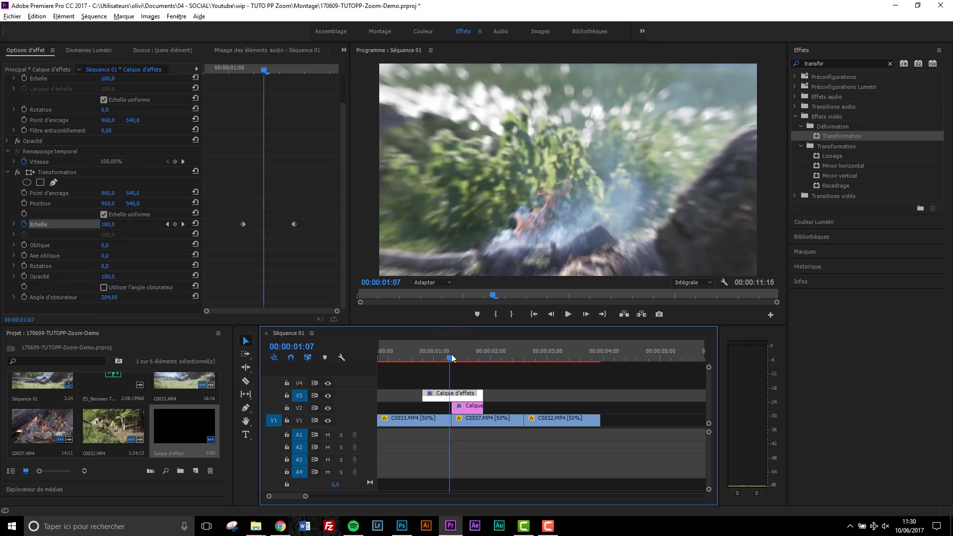
{"action": "left_click_drag", "start_coordinate": [452, 357], "coordinate": [436, 357]}
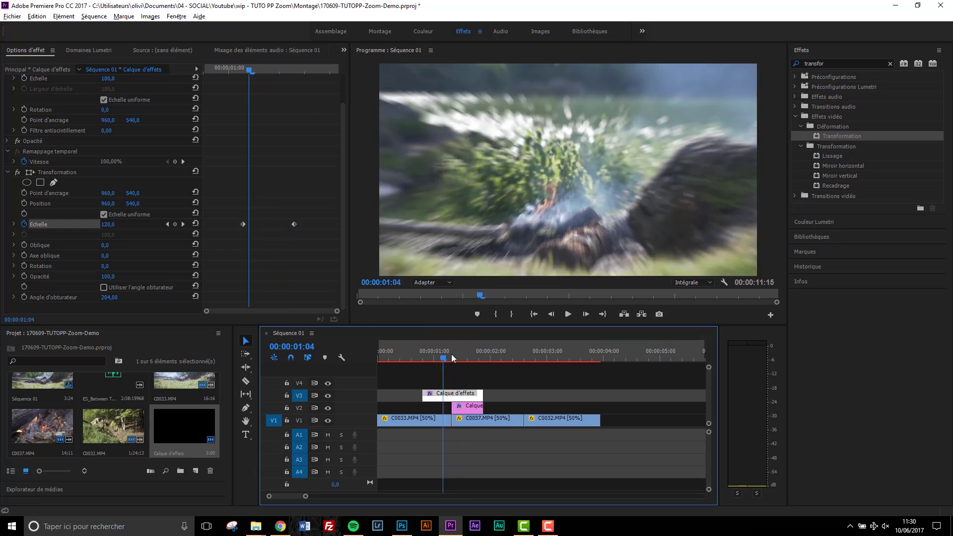
{"action": "mouse_move", "coordinate": [108, 297]}
{"action": "left_mouse_down"}
{"action": "mouse_move", "coordinate": [131, 297]}
{"action": "mouse_move", "coordinate": [114, 298]}
{"action": "left_mouse_up"}
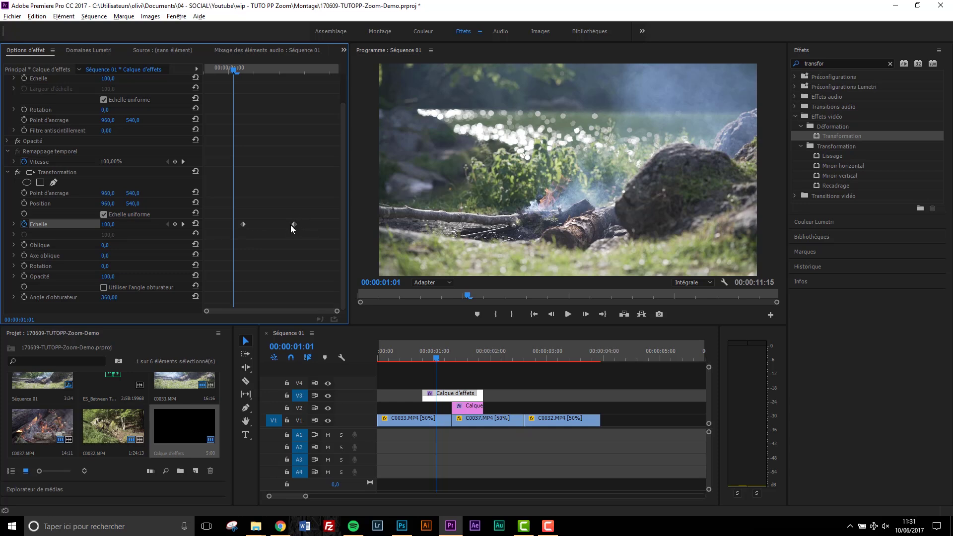
- Review the blurred transition, then lower the shutter angle to 250
{"action": "key", "text": "space"}
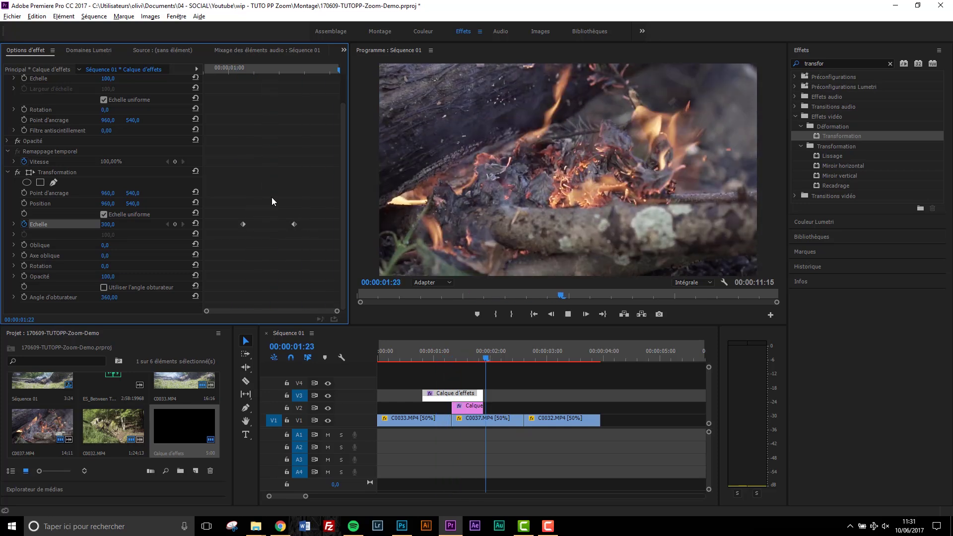
{"action": "left_click", "coordinate": [239, 70]}
{"action": "left_click", "coordinate": [112, 297]}
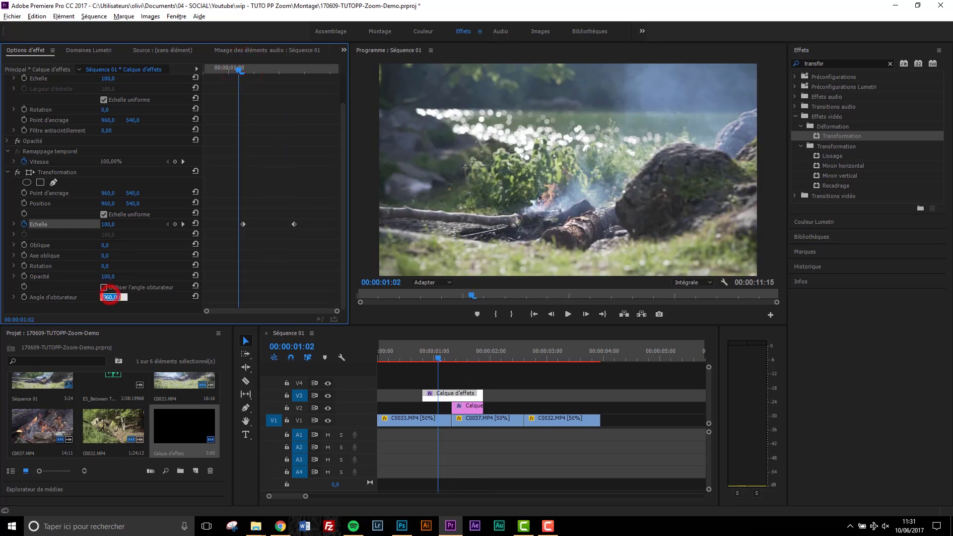
{"action": "type", "text": "250"}
{"action": "key", "text": "Return"}
- Play the zoom from 00:00:00:08 and land at 00:00:01:08 to inspect the blur
{"action": "left_click", "coordinate": [409, 358]}
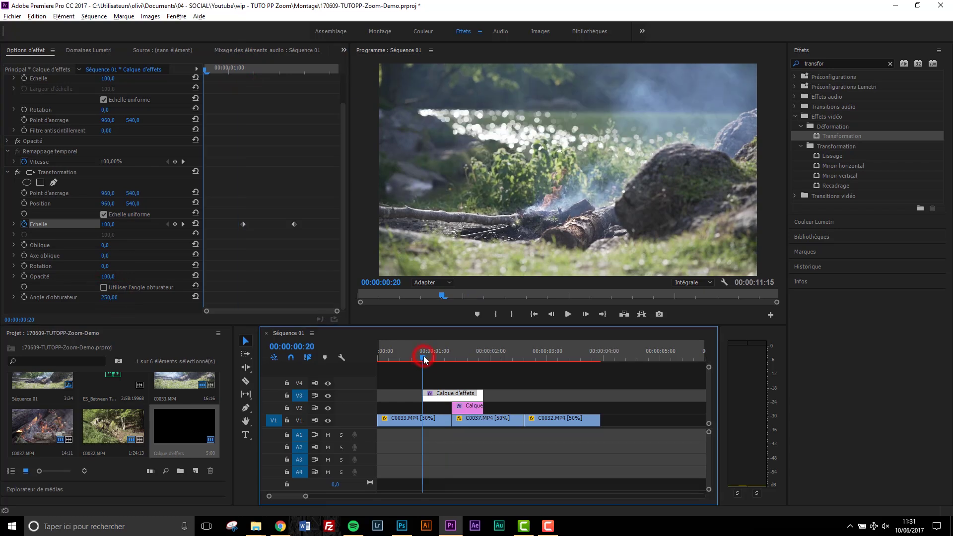
{"action": "left_click_drag", "start_coordinate": [403, 356], "coordinate": [398, 352]}
{"action": "key", "text": "space"}
{"action": "key", "text": "space"}
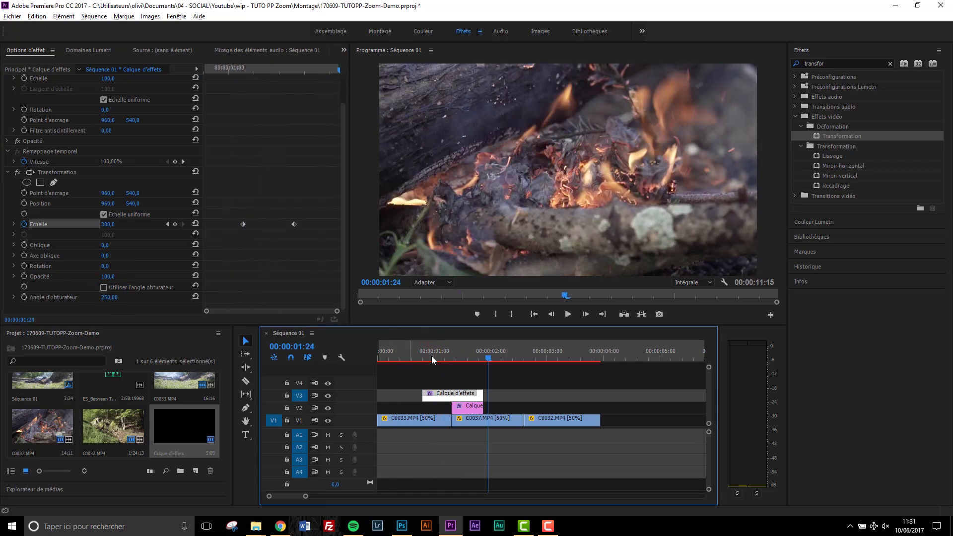
{"action": "left_click", "coordinate": [452, 357]}
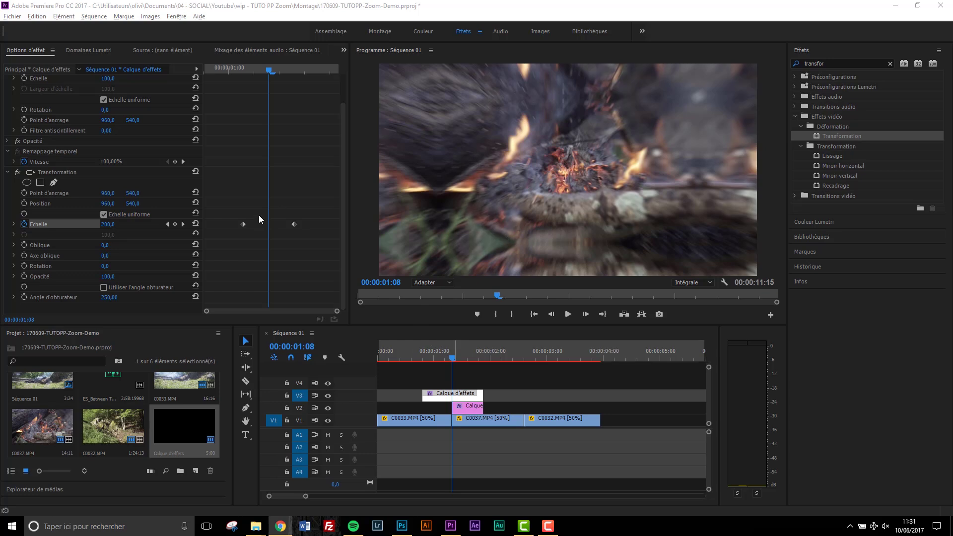
- Convert both Scale keyframes into eased Bézier curves on the speed graph
{"action": "left_click", "coordinate": [13, 225]}
{"action": "scroll", "coordinate": [246, 181], "scroll_direction": "down", "scroll_amount": 1}
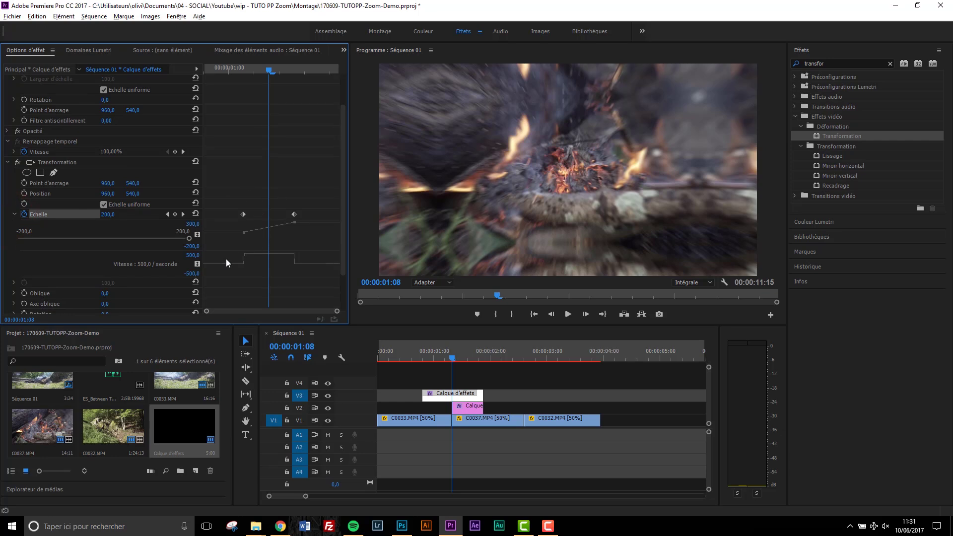
{"action": "left_click", "coordinate": [231, 199]}
{"action": "left_click", "coordinate": [243, 260]}
{"action": "mouse_move", "coordinate": [244, 255]}
{"action": "left_mouse_down"}
{"action": "mouse_move", "coordinate": [247, 268]}
{"action": "mouse_move", "coordinate": [291, 268]}
{"action": "mouse_move", "coordinate": [268, 263]}
{"action": "left_mouse_up"}
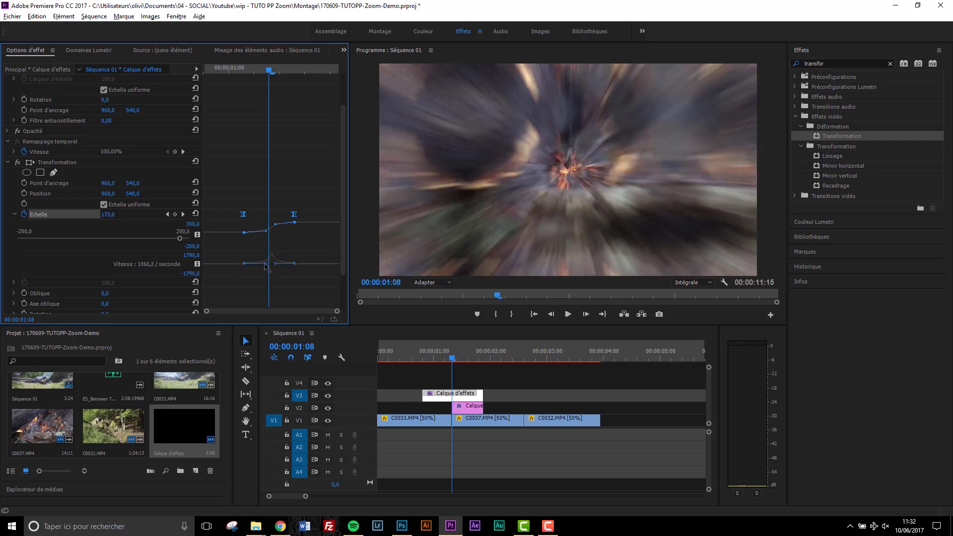
- Shape the speed-graph ease handles and pull the final Scale keyframe slightly earlier
{"action": "left_click_drag", "start_coordinate": [267, 264], "coordinate": [273, 264]}
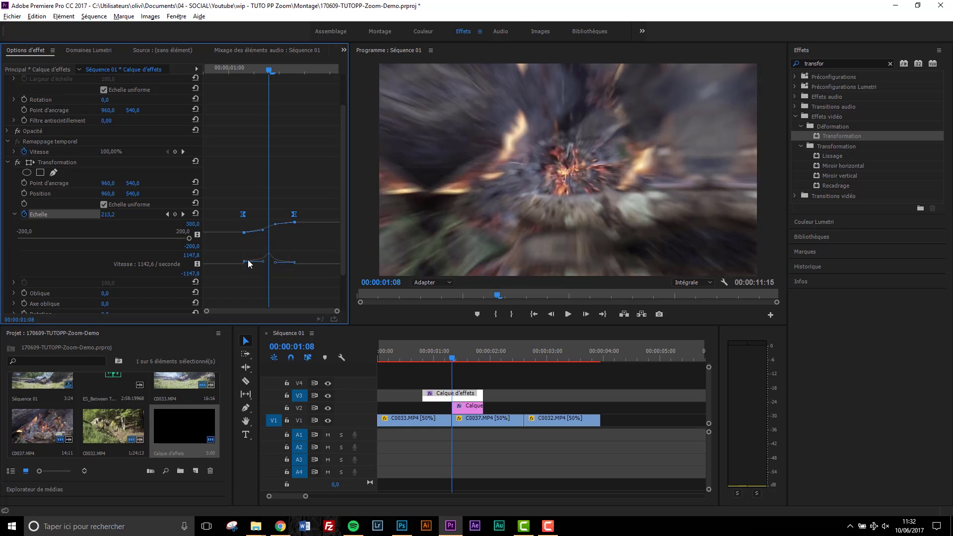
{"action": "left_click", "coordinate": [262, 264]}
{"action": "left_click_drag", "start_coordinate": [264, 265], "coordinate": [266, 263]}
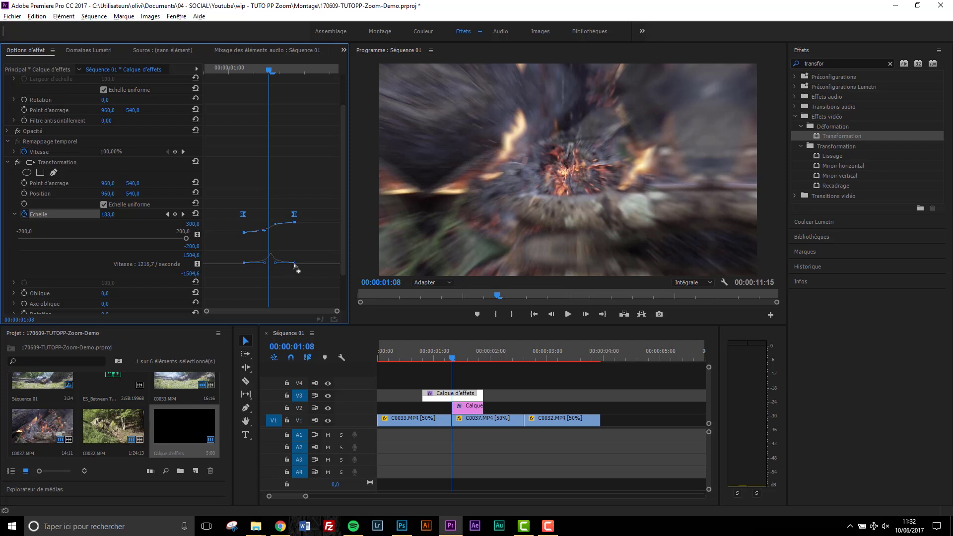
{"action": "left_click_drag", "start_coordinate": [294, 264], "coordinate": [274, 263]}
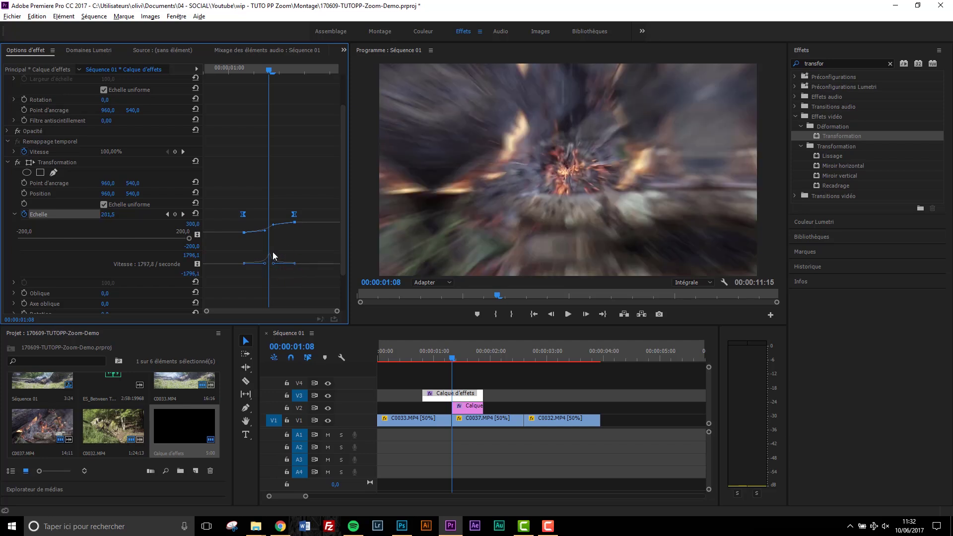
{"action": "left_click_drag", "start_coordinate": [294, 214], "coordinate": [252, 219]}
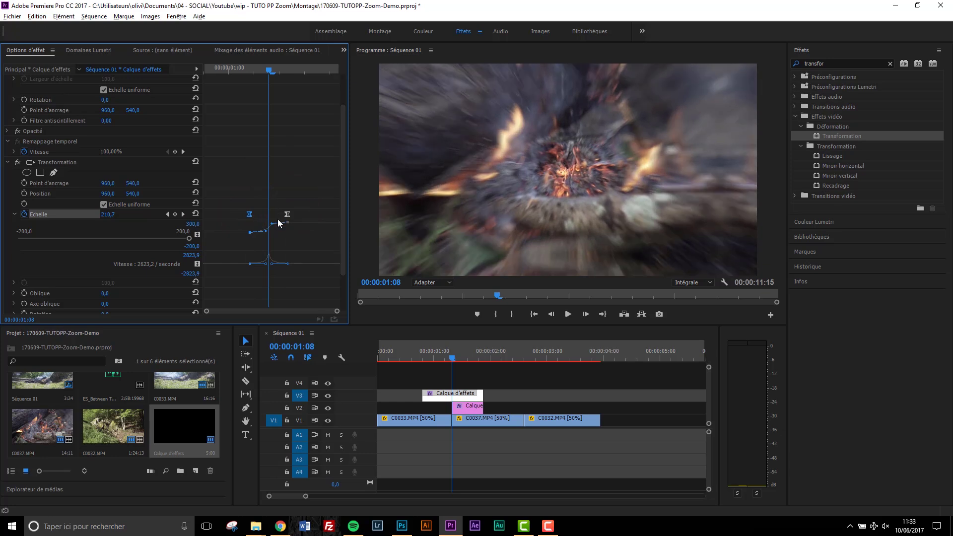
{"action": "left_click", "coordinate": [415, 359]}
{"action": "key", "text": "space"}
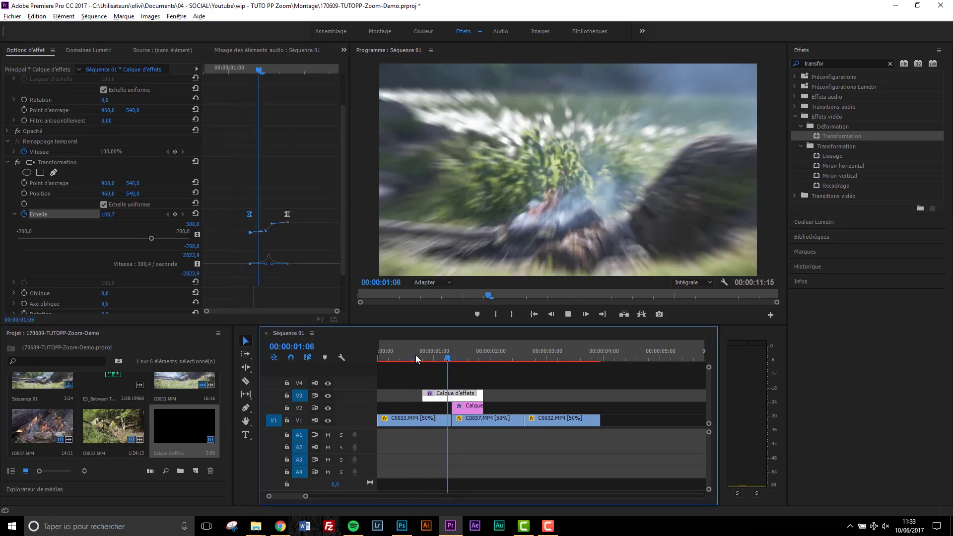
{"action": "left_click", "coordinate": [416, 359]}
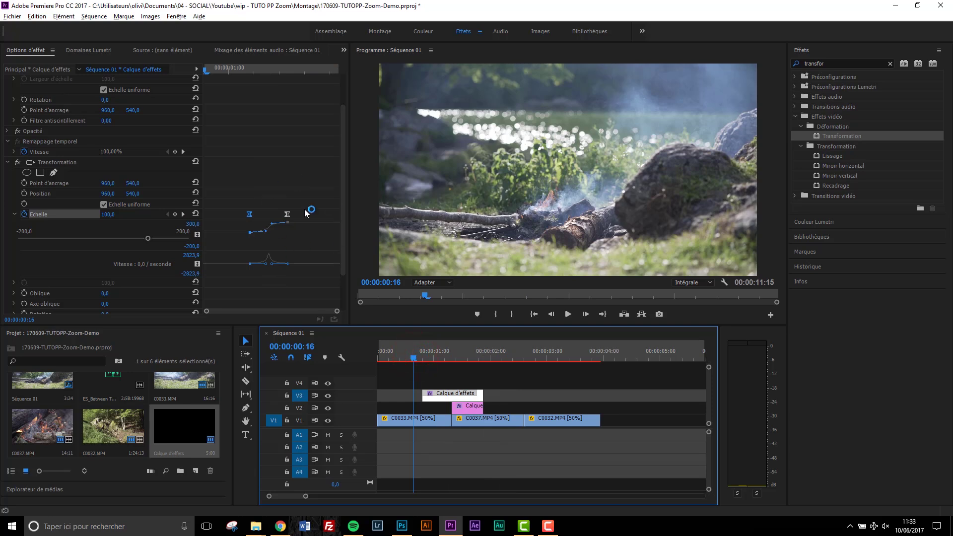
{"action": "left_click", "coordinate": [268, 266]}
{"action": "left_click_drag", "start_coordinate": [428, 358], "coordinate": [443, 362]}
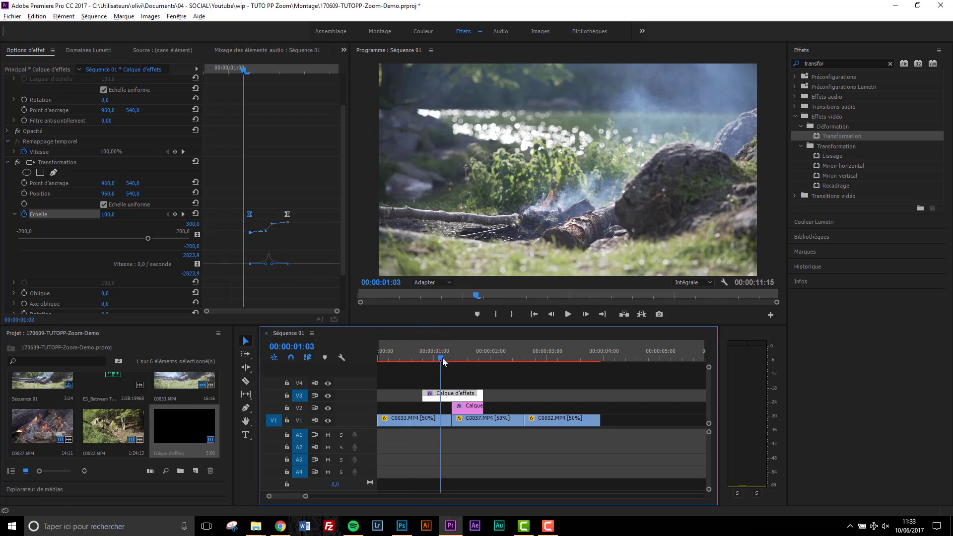
- Trim the V3 and V2 adjustment layers to a 10-frame span around the cut
{"action": "left_click", "coordinate": [453, 385]}
{"action": "left_click_drag", "start_coordinate": [433, 395], "coordinate": [441, 394]}
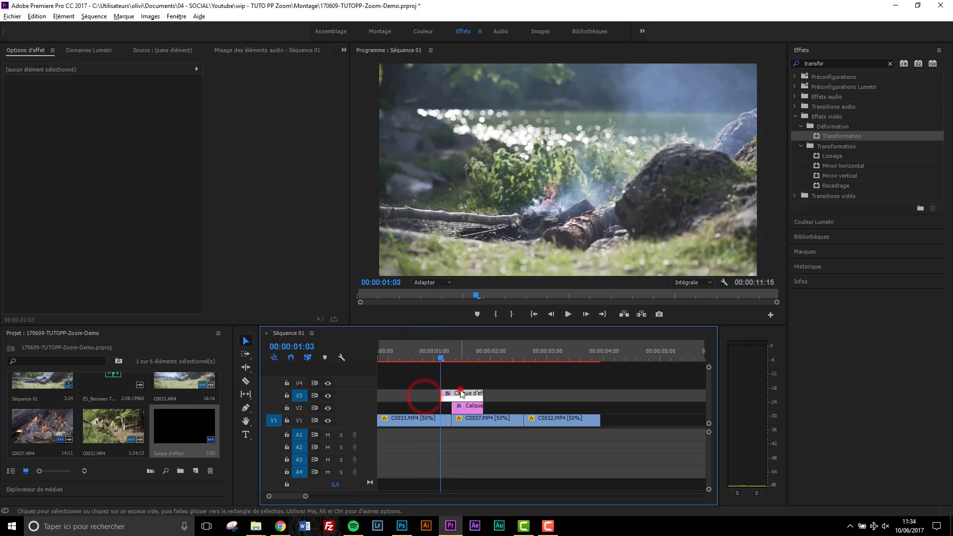
{"action": "left_click", "coordinate": [460, 393]}
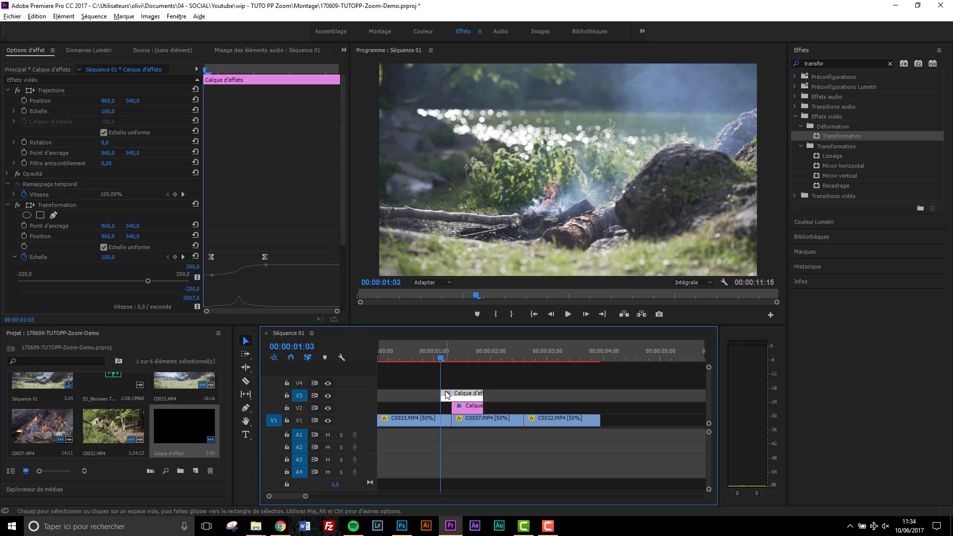
{"action": "left_click_drag", "start_coordinate": [443, 362], "coordinate": [463, 362]}
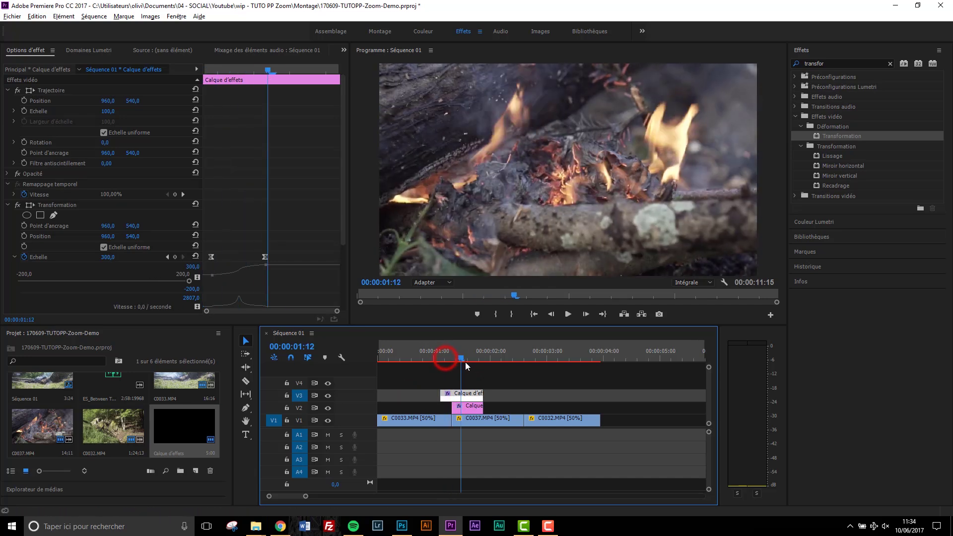
{"action": "left_click_drag", "start_coordinate": [490, 399], "coordinate": [463, 406]}
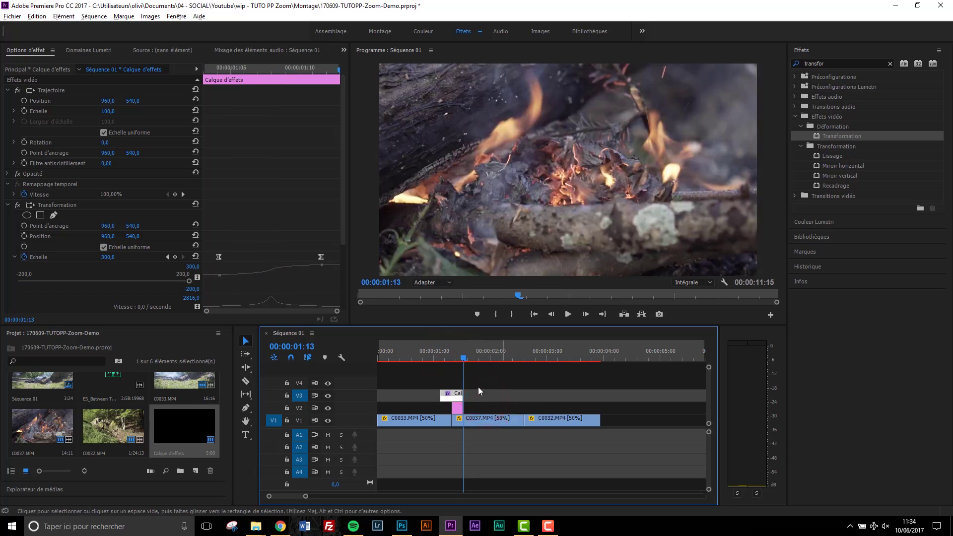
{"action": "left_click", "coordinate": [487, 406]}
- Scrub through the trimmed transition to check the zoom, then select C0037.MP4 on V1
{"action": "left_click_drag", "start_coordinate": [446, 362], "coordinate": [449, 358]}
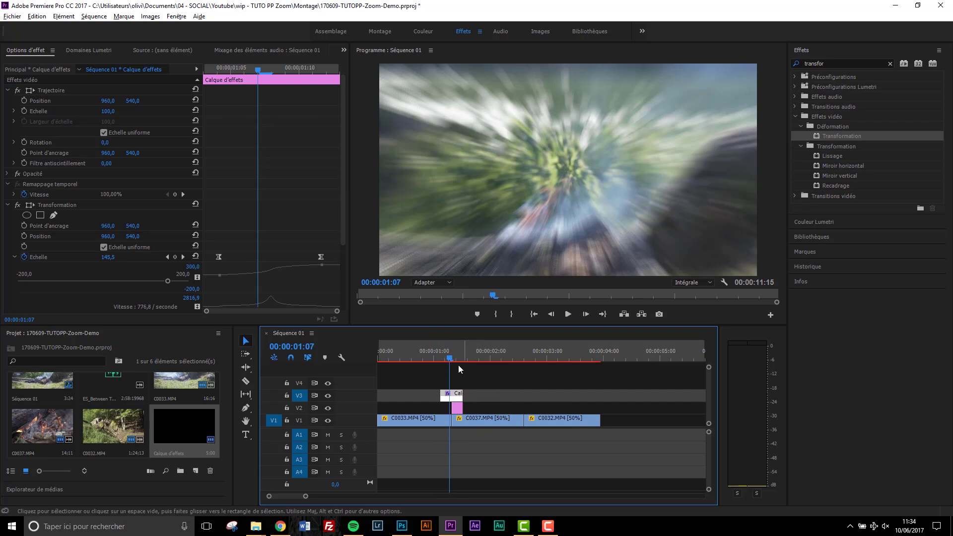
{"action": "left_click", "coordinate": [456, 357]}
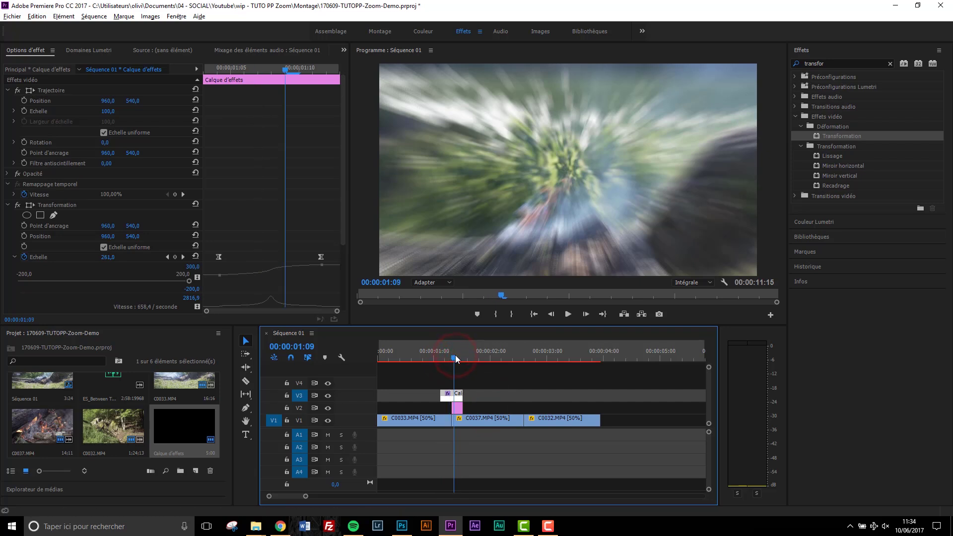
{"action": "left_click", "coordinate": [483, 422]}
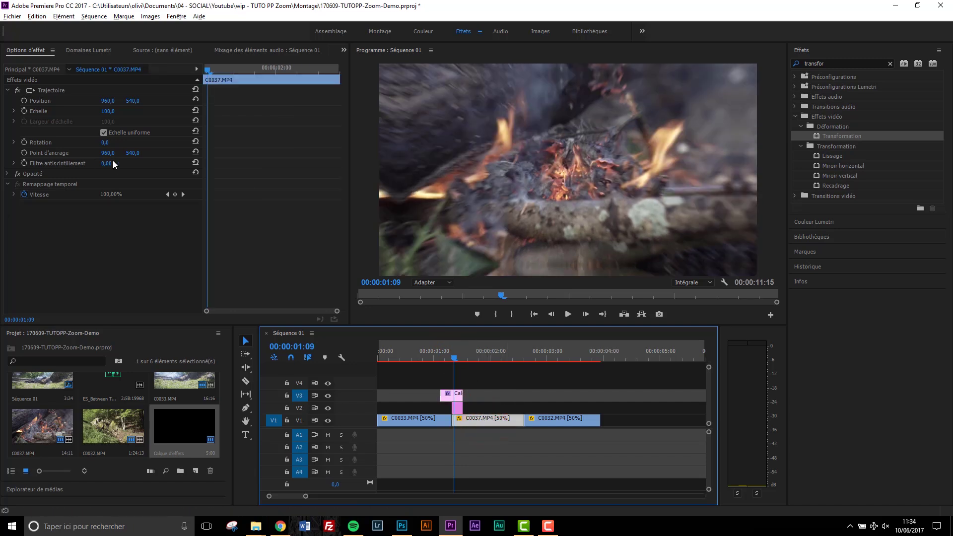
- Keyframe C0037.MP4's Scale from 100 to 120, with keyframes at the clip's edges
{"action": "left_click", "coordinate": [24, 111]}
{"action": "left_click", "coordinate": [322, 69]}
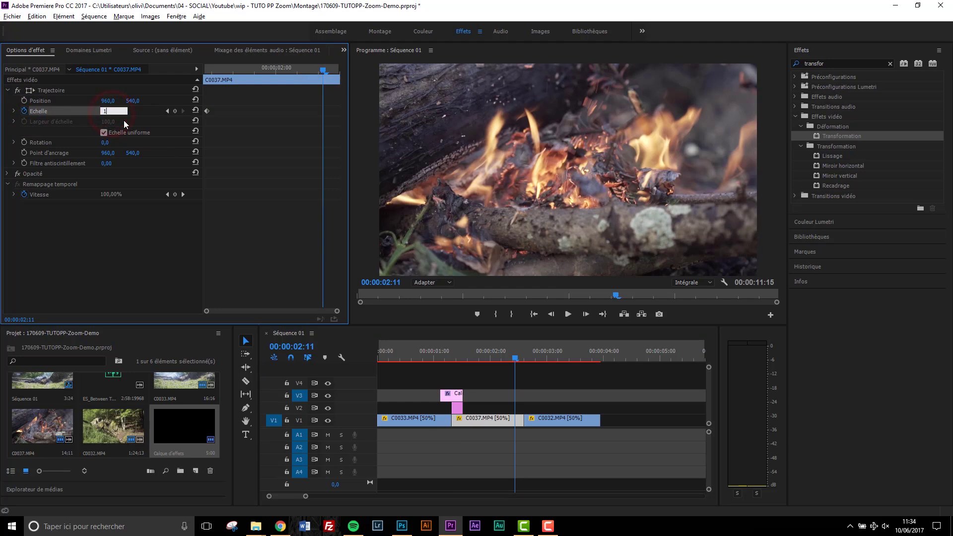
{"action": "type", "text": "20"}
{"action": "key", "text": "Return"}
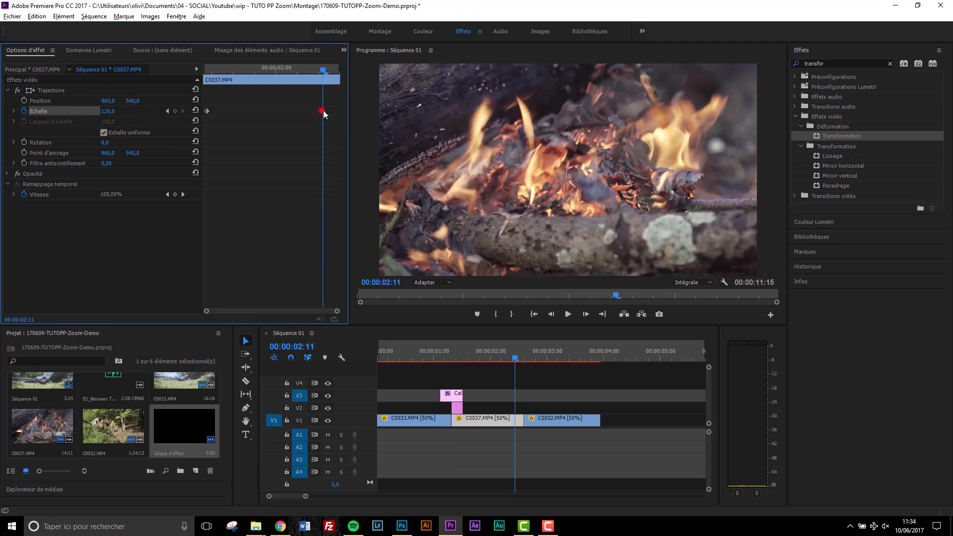
{"action": "left_click_drag", "start_coordinate": [323, 111], "coordinate": [338, 110]}
{"action": "left_click_drag", "start_coordinate": [208, 111], "coordinate": [204, 111]}
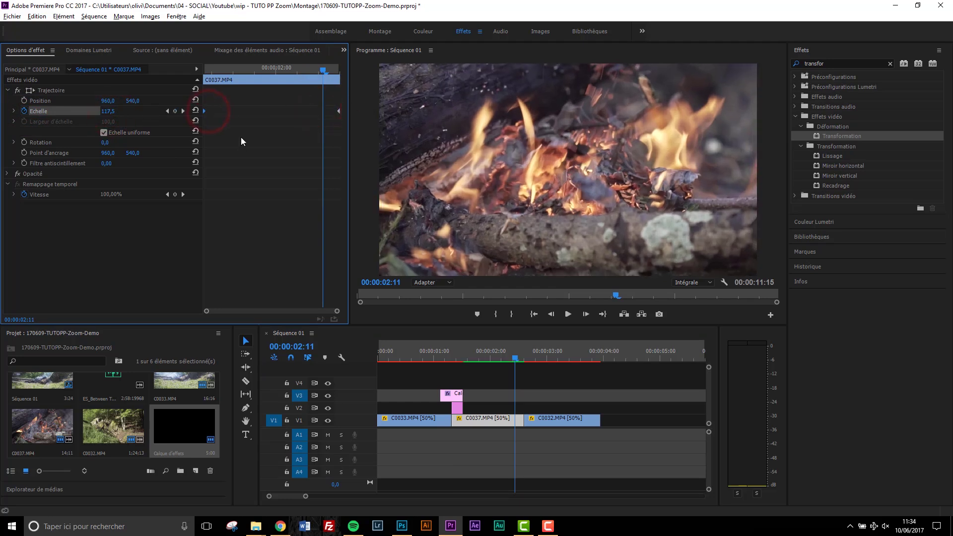
- Play back the transition into the fire clip to check the slow zoom
{"action": "left_click", "coordinate": [439, 358]}
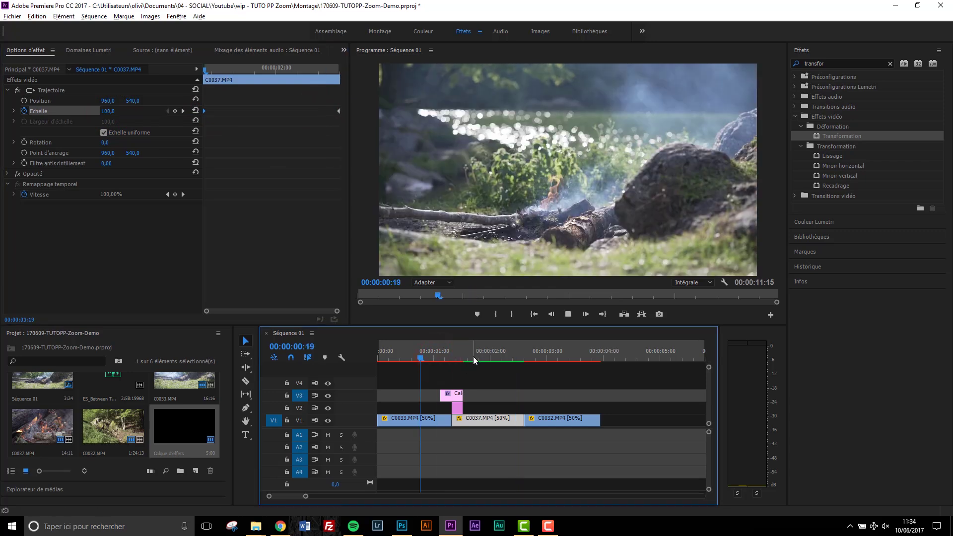
{"action": "key", "text": "space"}
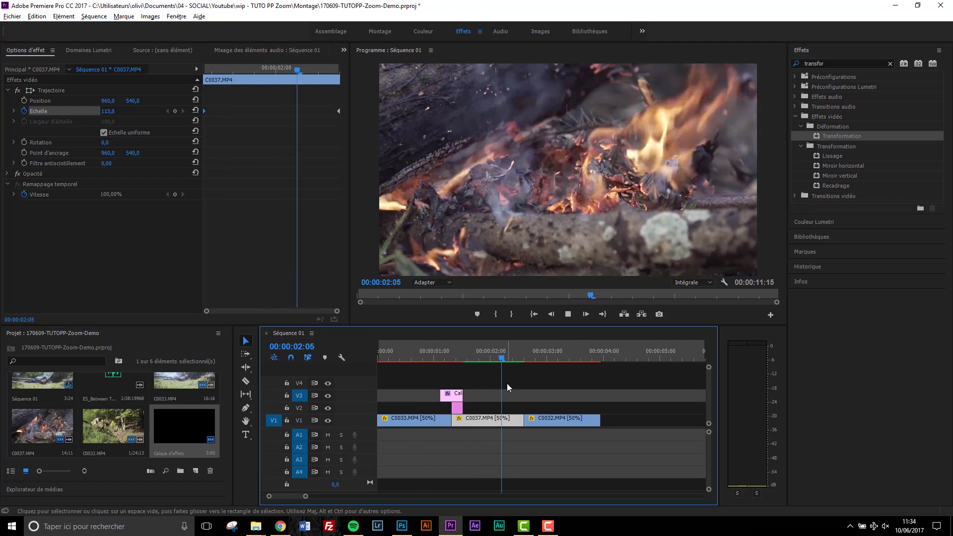
{"action": "left_click", "coordinate": [486, 358]}
{"action": "left_click", "coordinate": [486, 358]}
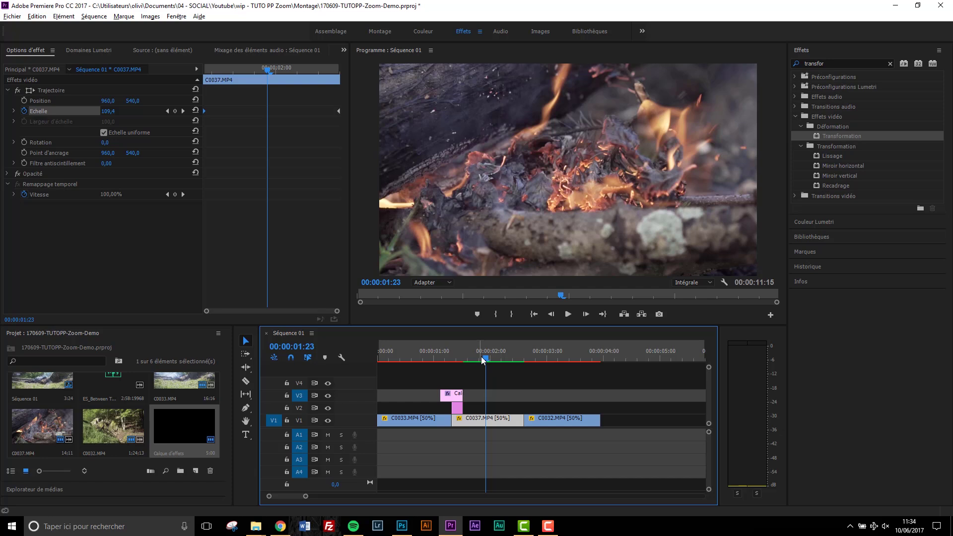
- Select both adjustment layers and paste copies with V2 targeted
{"action": "left_click_drag", "start_coordinate": [442, 376], "coordinate": [464, 411]}
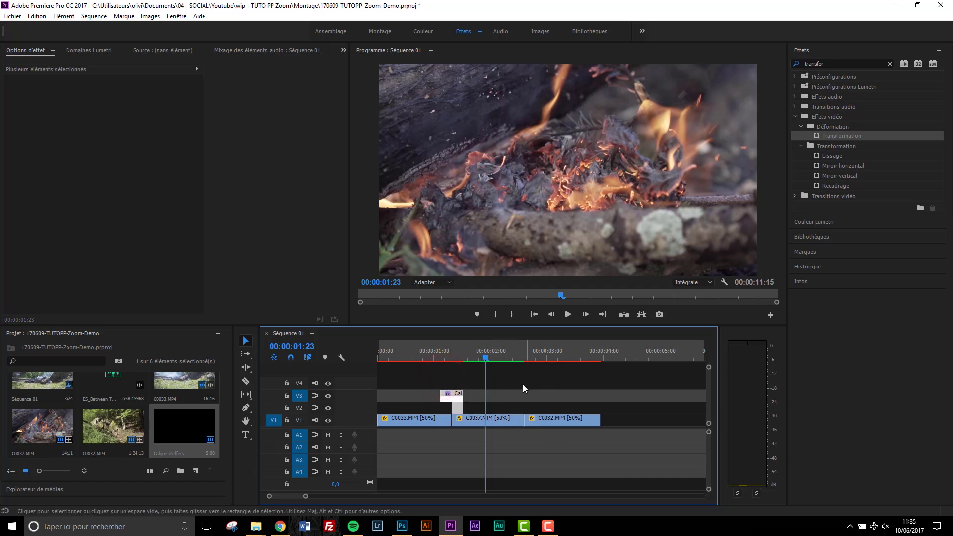
{"action": "left_click_drag", "start_coordinate": [430, 370], "coordinate": [477, 408]}
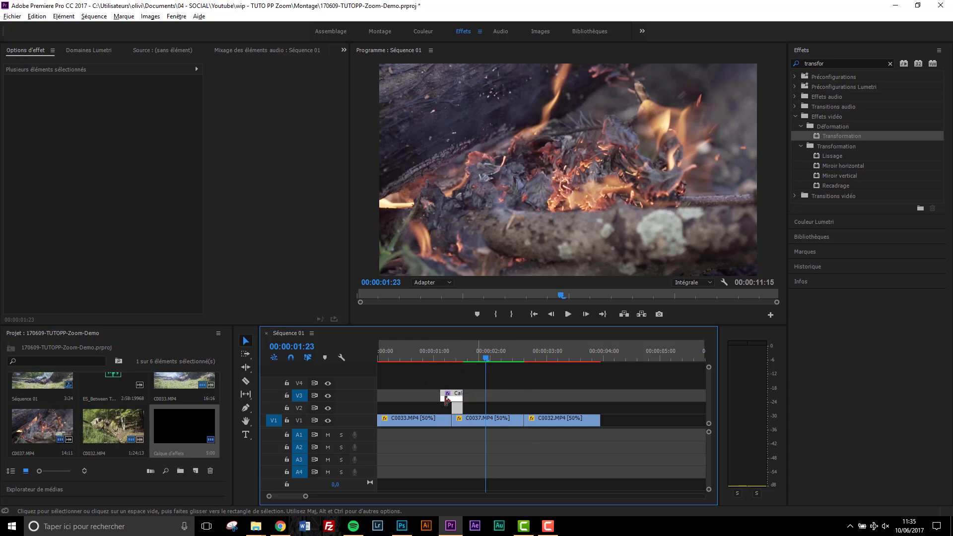
{"action": "left_click", "coordinate": [303, 408]}
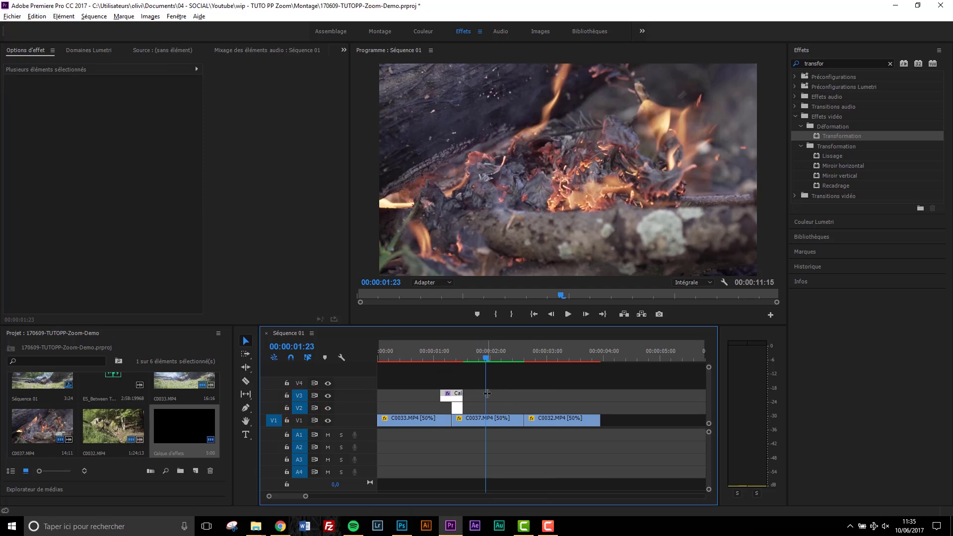
{"action": "key", "text": "ctrl+v"}
- Place the copies over the C0037–C0032 cut and play back both transitions
{"action": "left_click_drag", "start_coordinate": [492, 395], "coordinate": [525, 395]}
{"action": "left_click_drag", "start_coordinate": [498, 355], "coordinate": [406, 348]}
{"action": "key", "text": "space"}
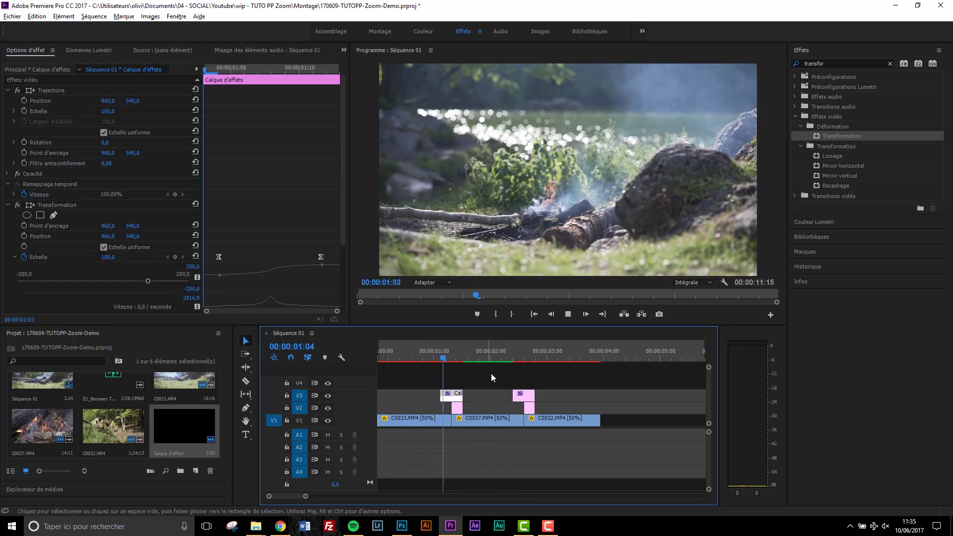